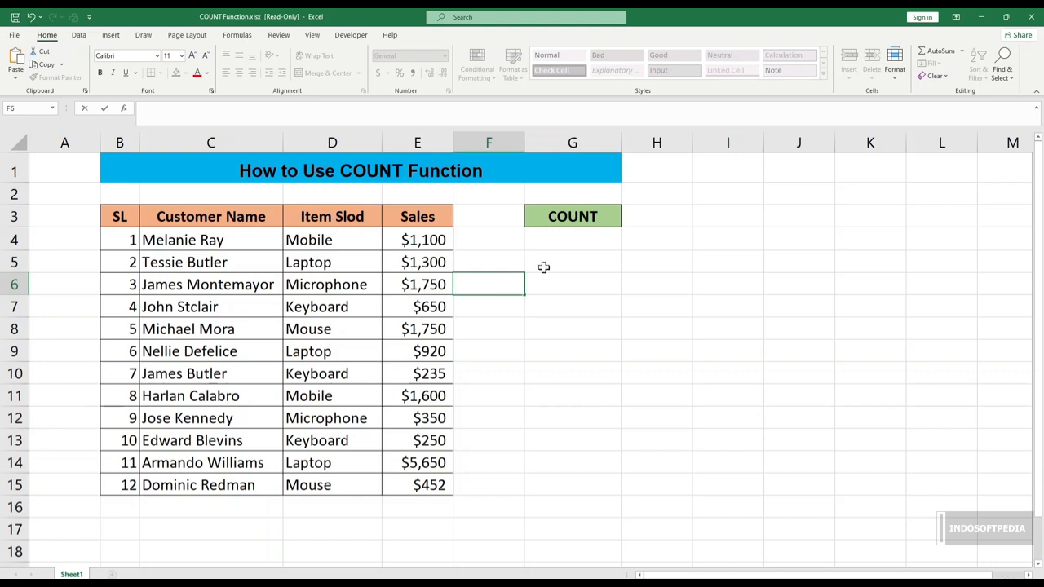
# Step: Enter the formula =COUNT(E4:E15) in cell G4 under the COUNT heading to count the Sales values
pyautogui.doubleClick(544, 241)
pyautogui.write('=coutn')
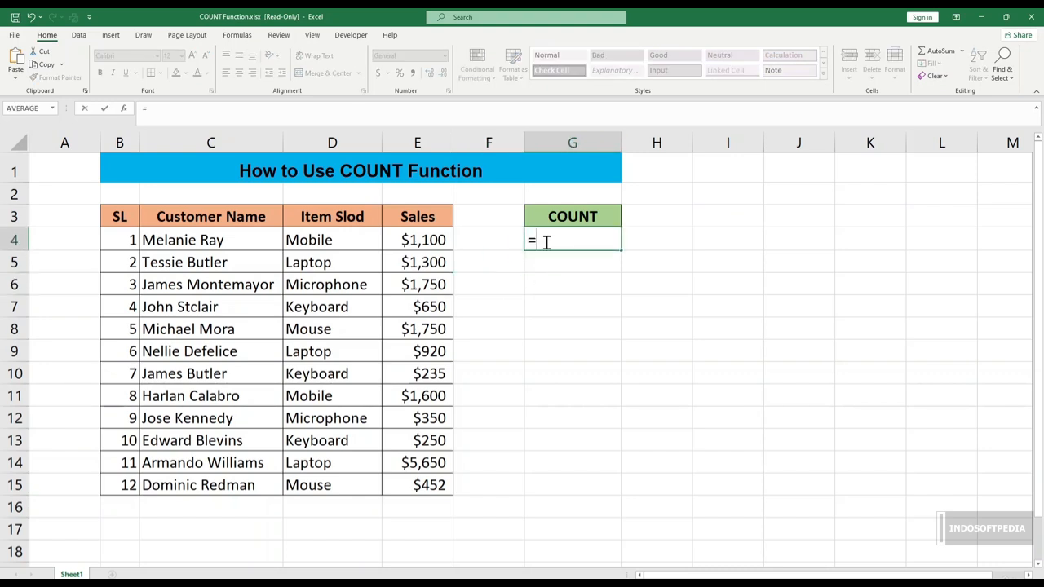
pyautogui.press('BackSpace')
pyautogui.press('BackSpace')
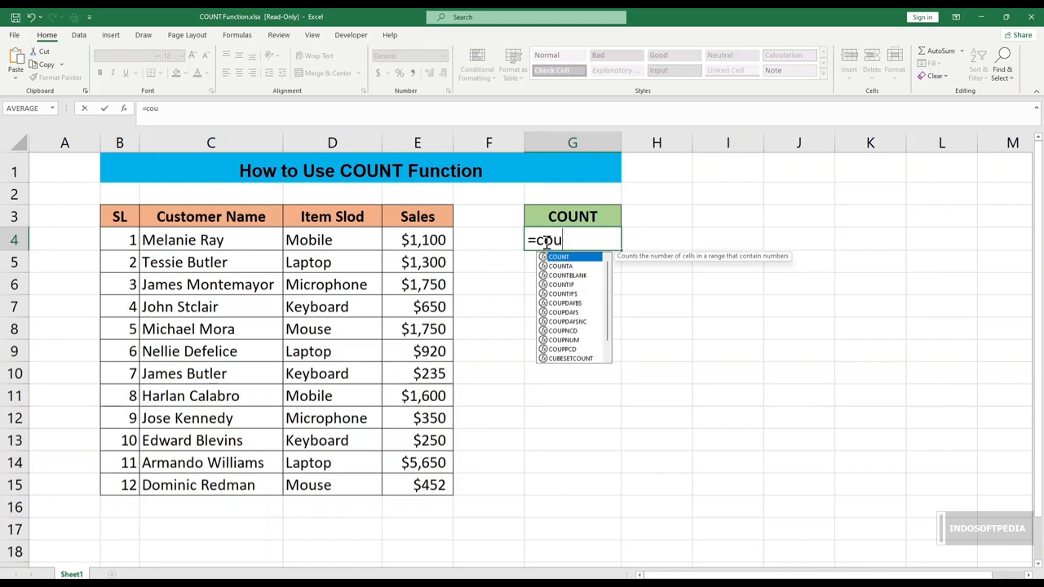
pyautogui.write('n')
pyautogui.press('Tab')
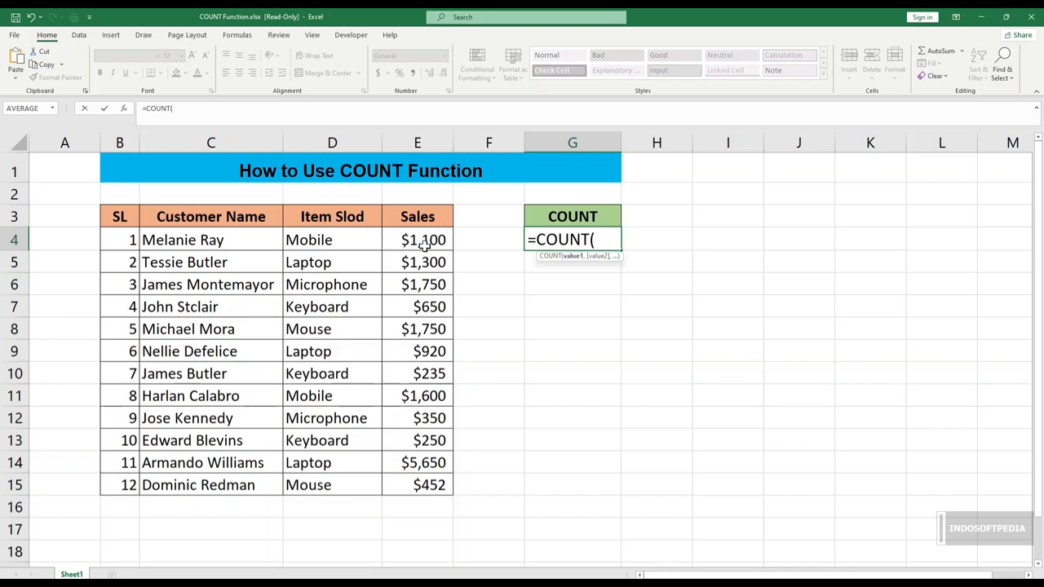
pyautogui.moveTo(426, 243); pyautogui.dragTo(431, 487)
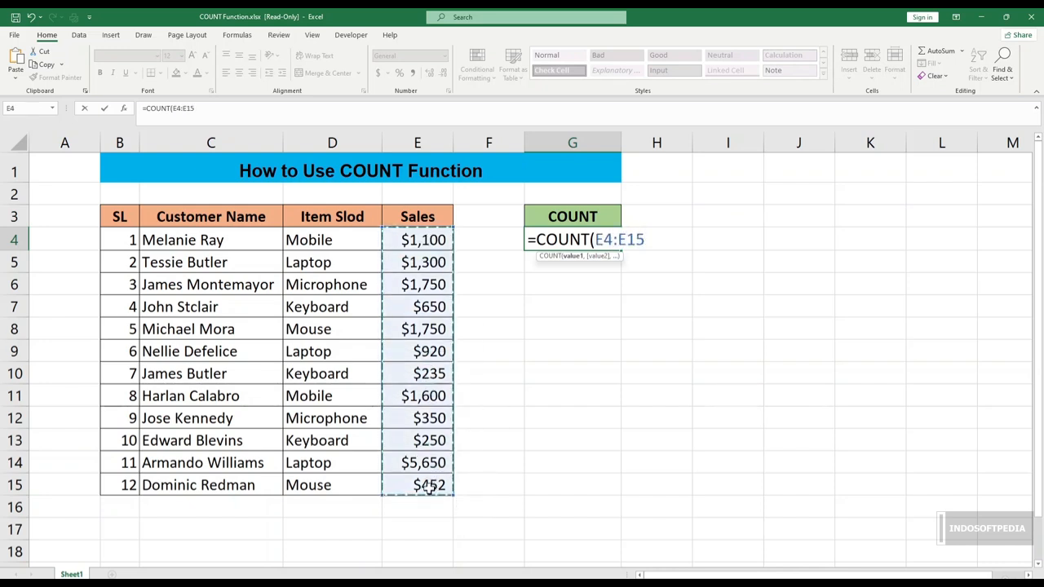
pyautogui.write(')')
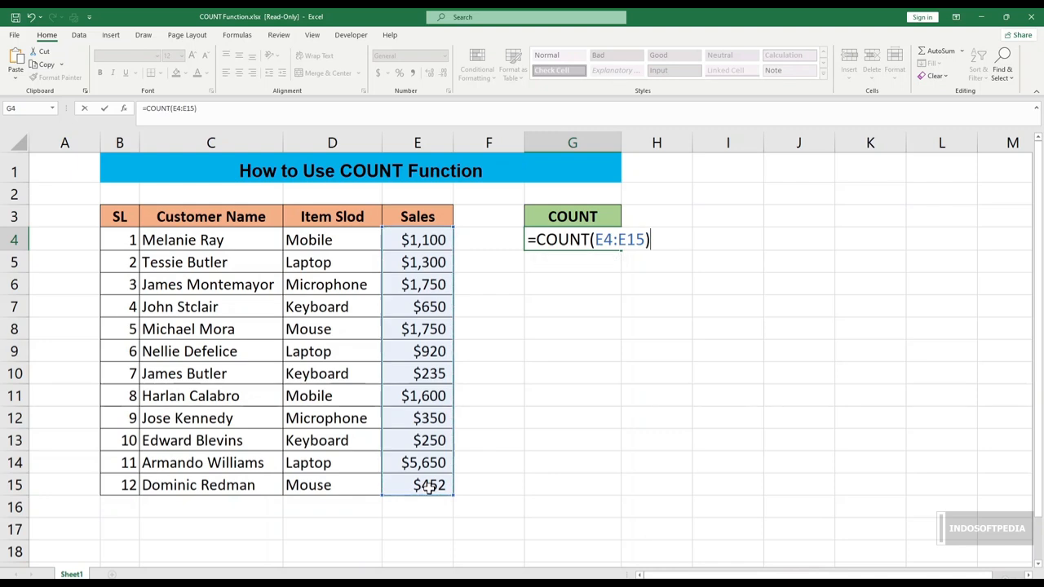
pyautogui.press('Return')
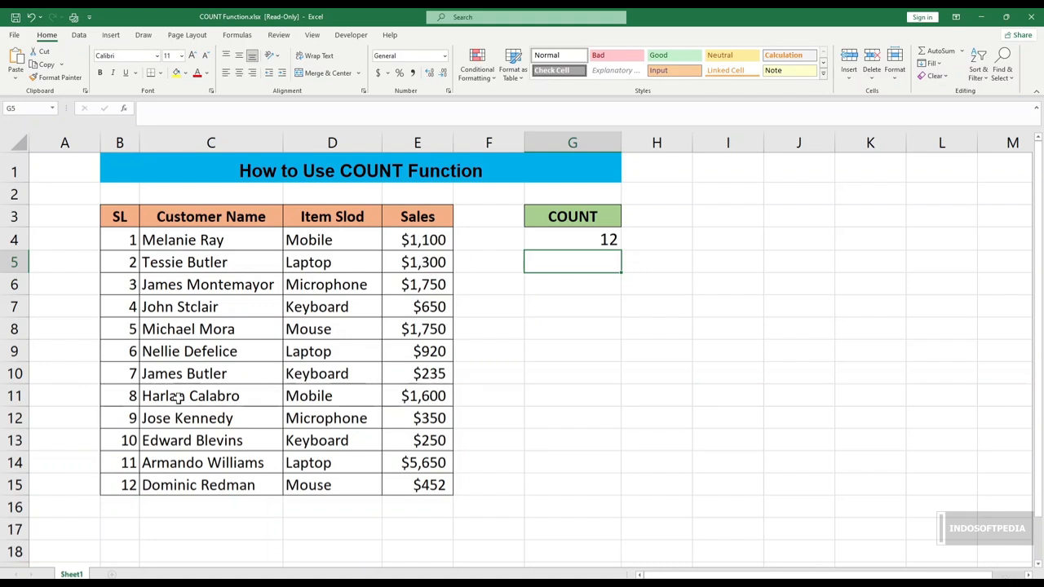
# Step: Clear the sales value in cell E9 and check the COUNT formula in G4 against the Sales range E4:E15
pyautogui.click(427, 349)
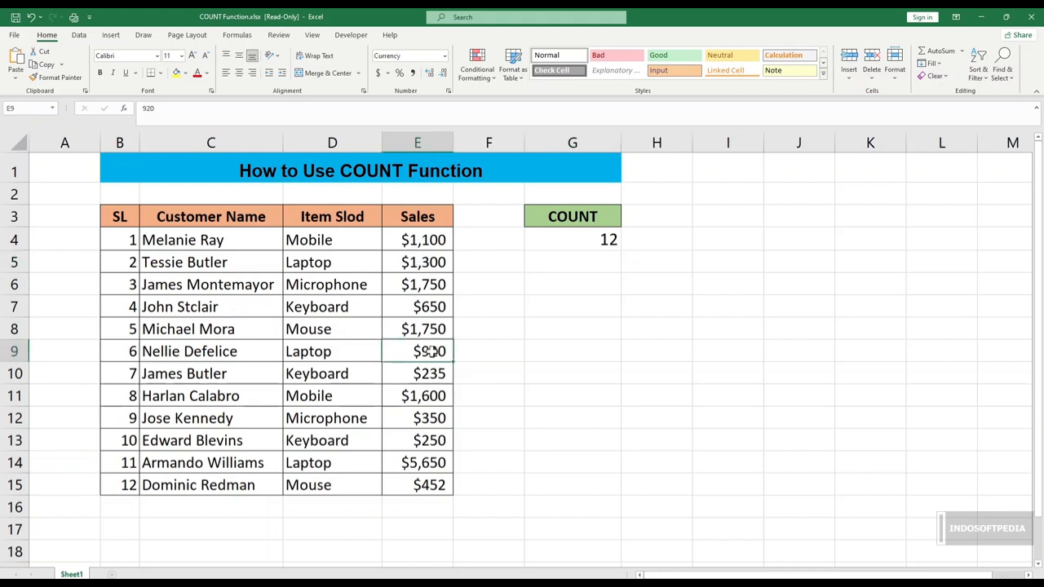
pyautogui.press('Delete')
pyautogui.click(559, 348)
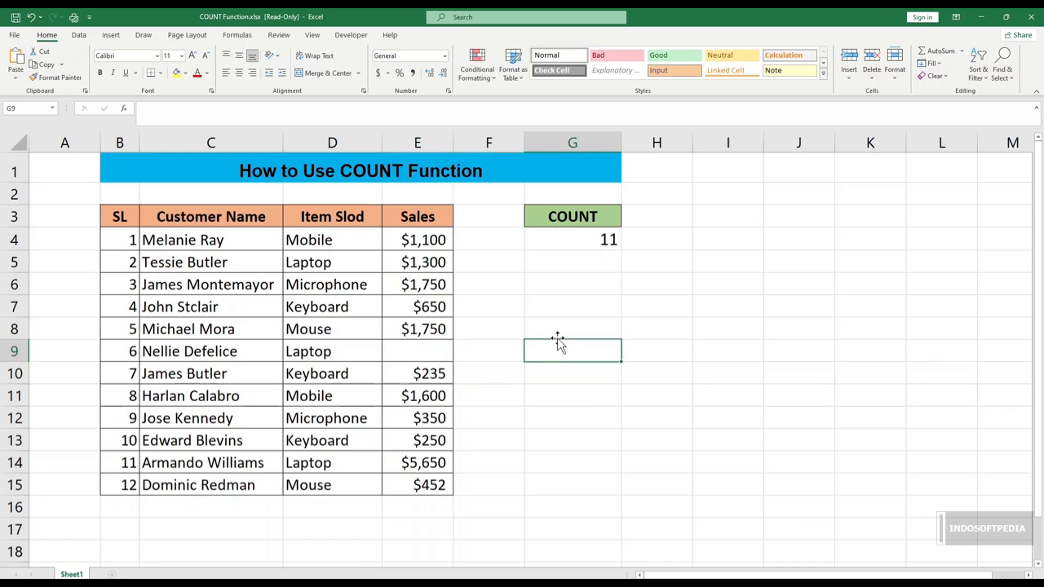
pyautogui.click(588, 238)
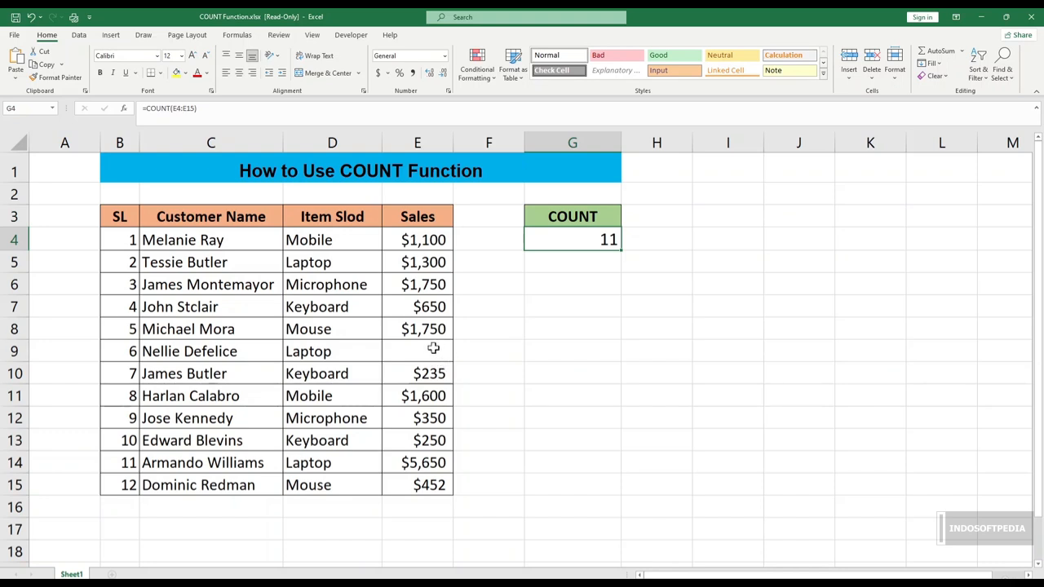
pyautogui.moveTo(433, 239); pyautogui.dragTo(432, 485)
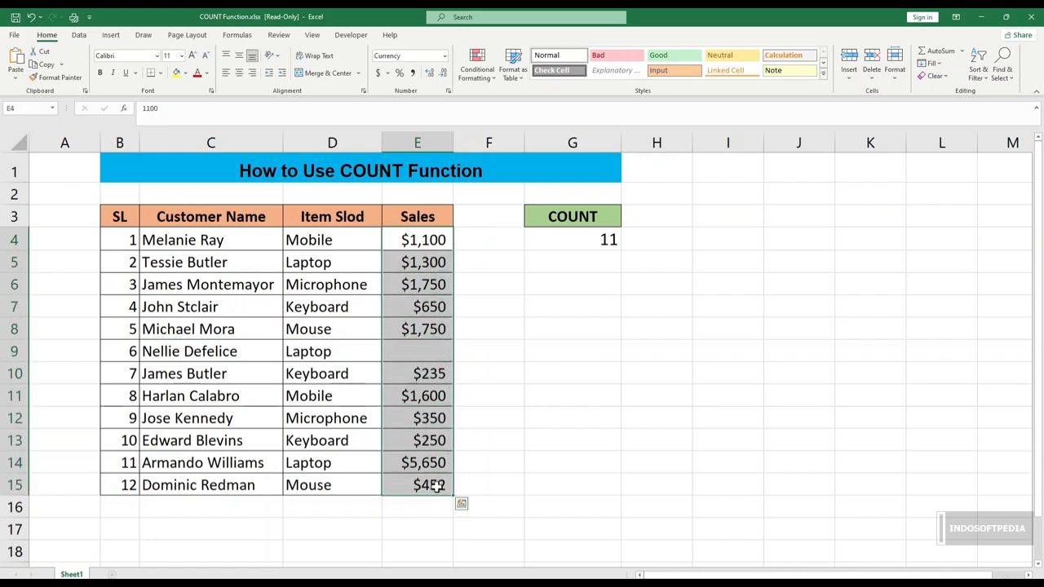
pyautogui.click(528, 408)
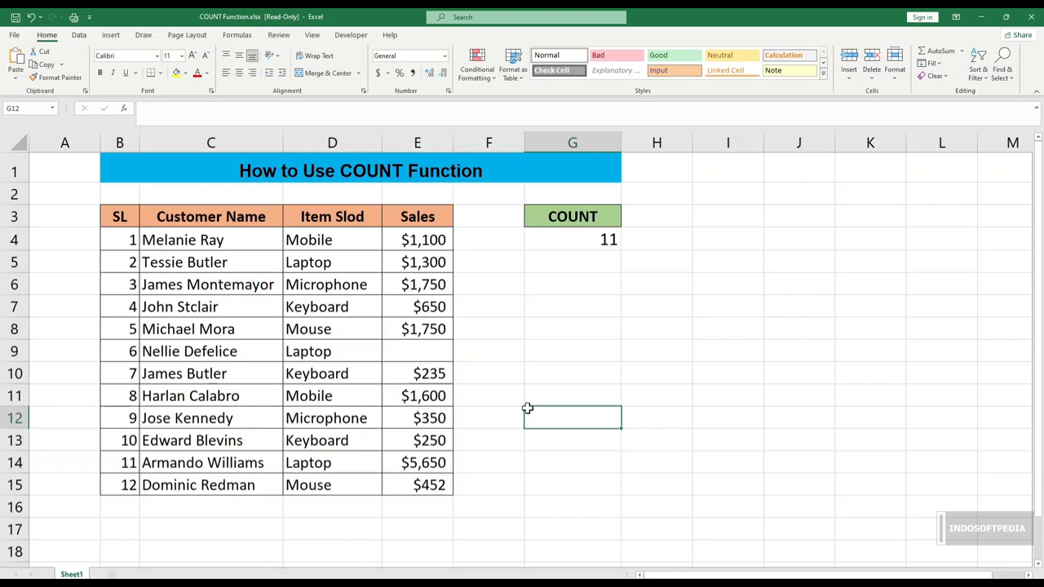
pyautogui.click(501, 350)
pyautogui.click(530, 351)
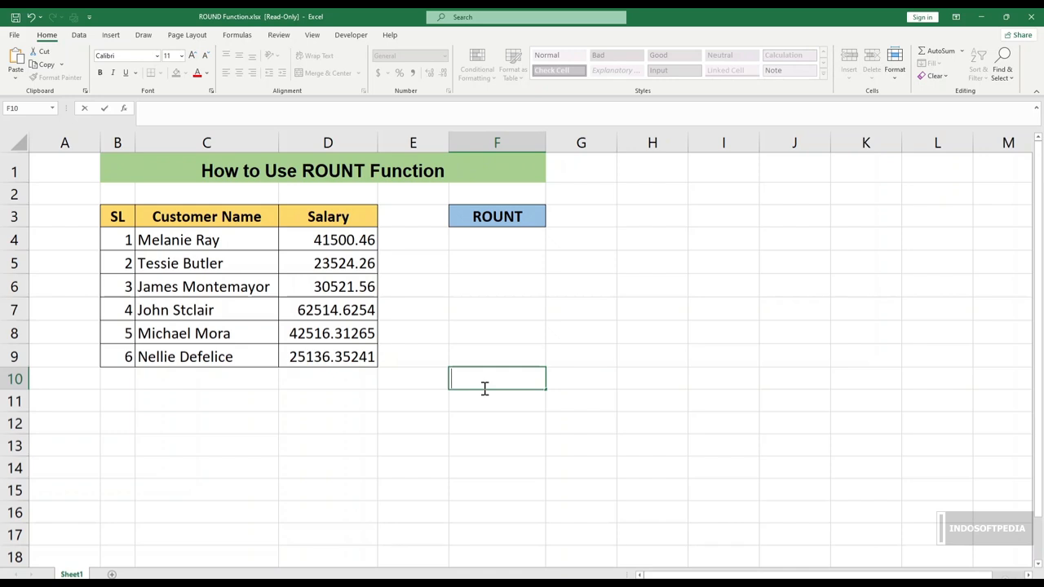
# Step: Enter =ROUND(D4,1) in cell F4 to round the first salary, and fill the formula down to F9
pyautogui.click(453, 341)
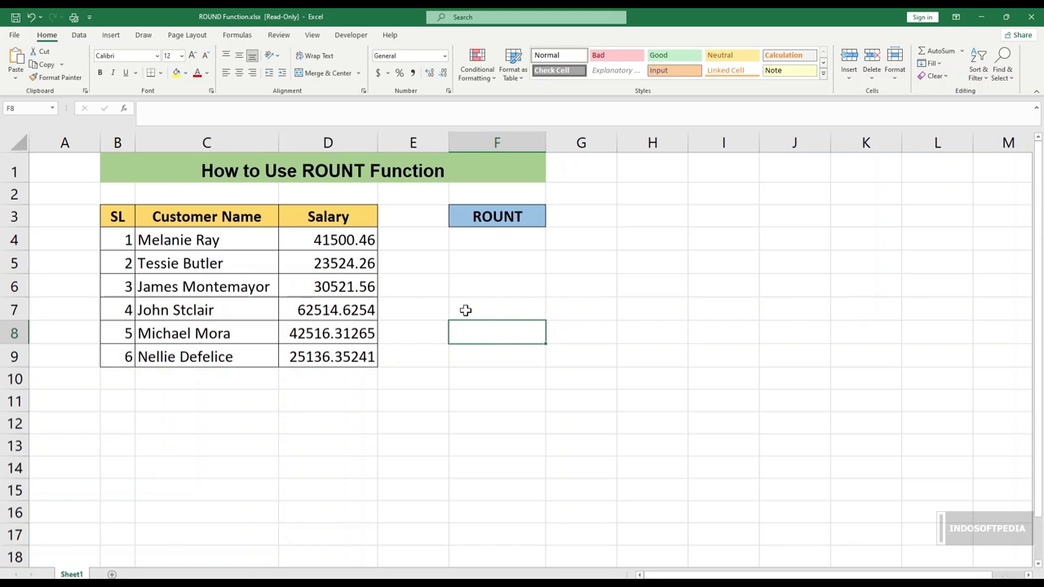
pyautogui.click(486, 254)
pyautogui.click(485, 240)
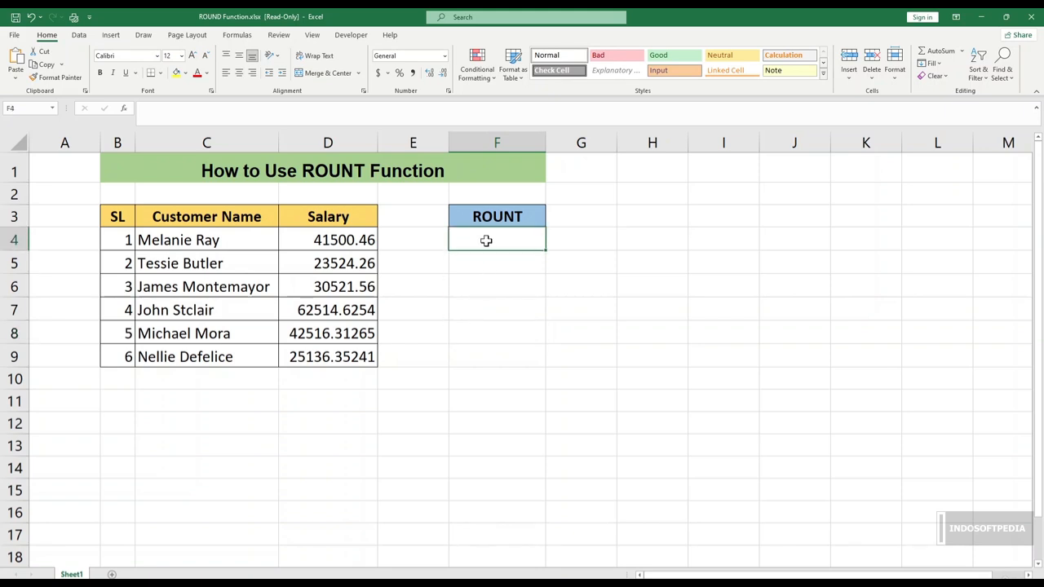
pyautogui.write('=r')
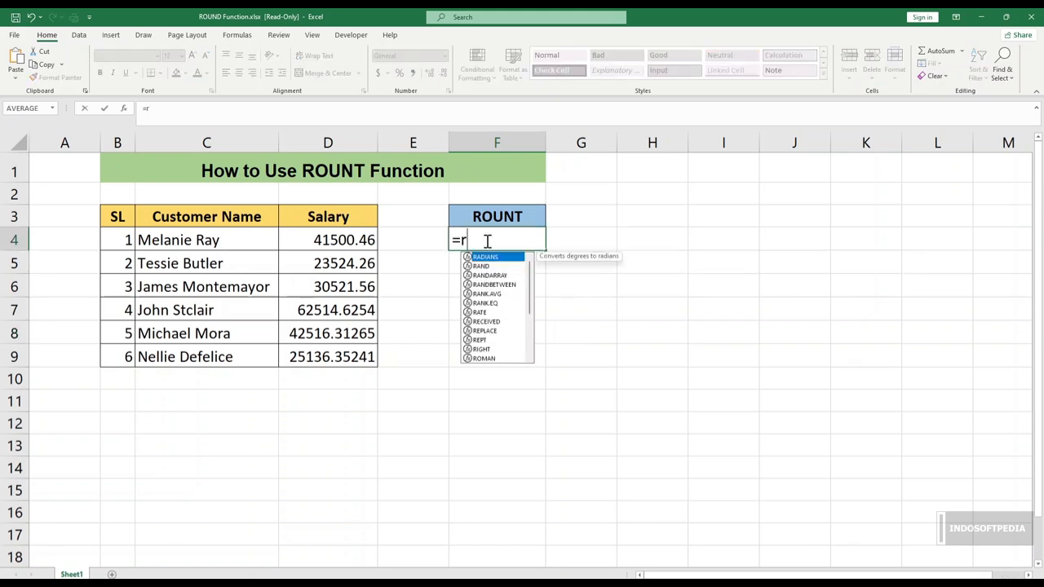
pyautogui.write('ound')
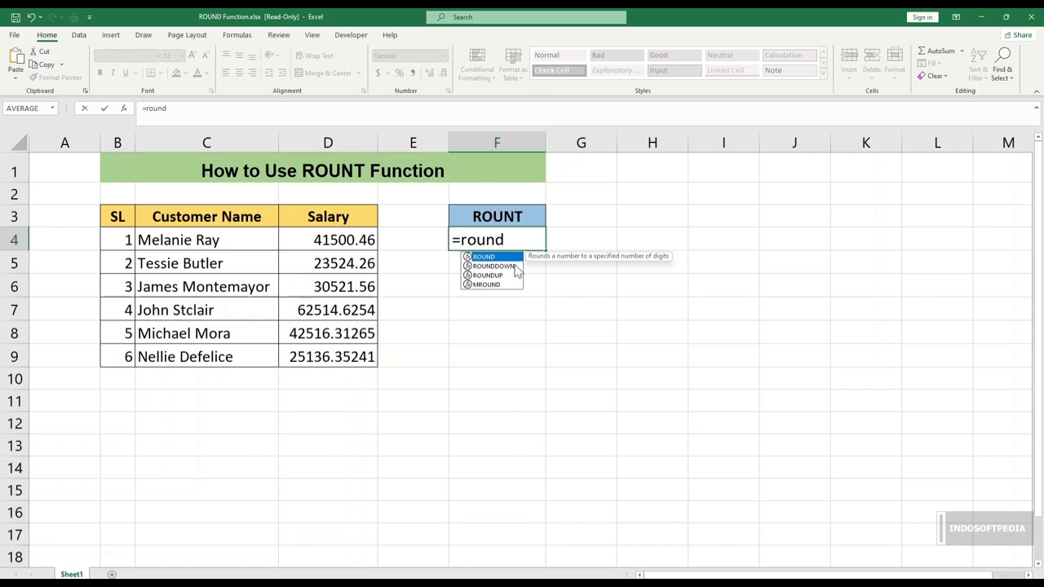
pyautogui.doubleClick(496, 258)
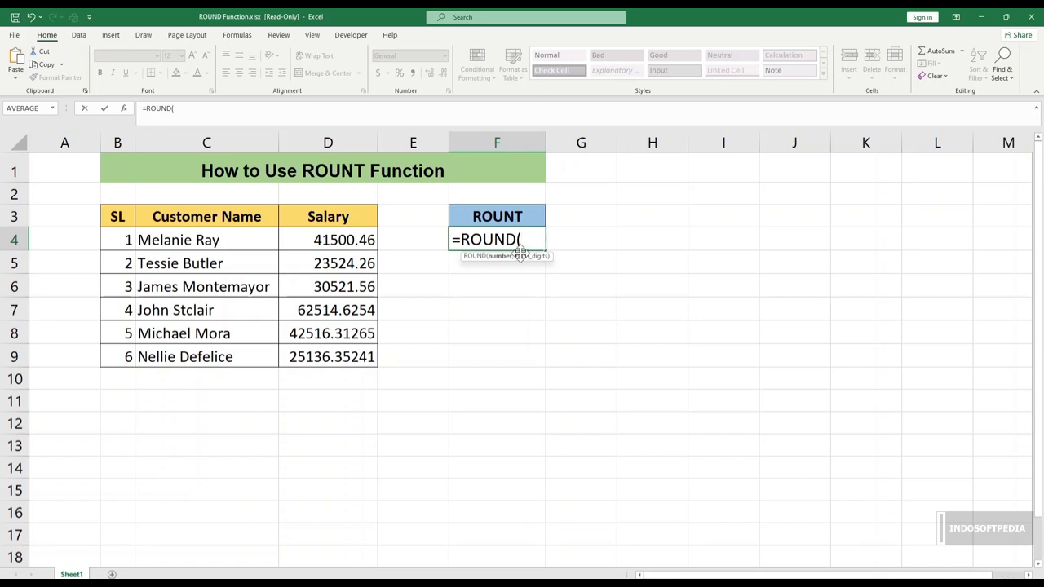
pyautogui.click(334, 240)
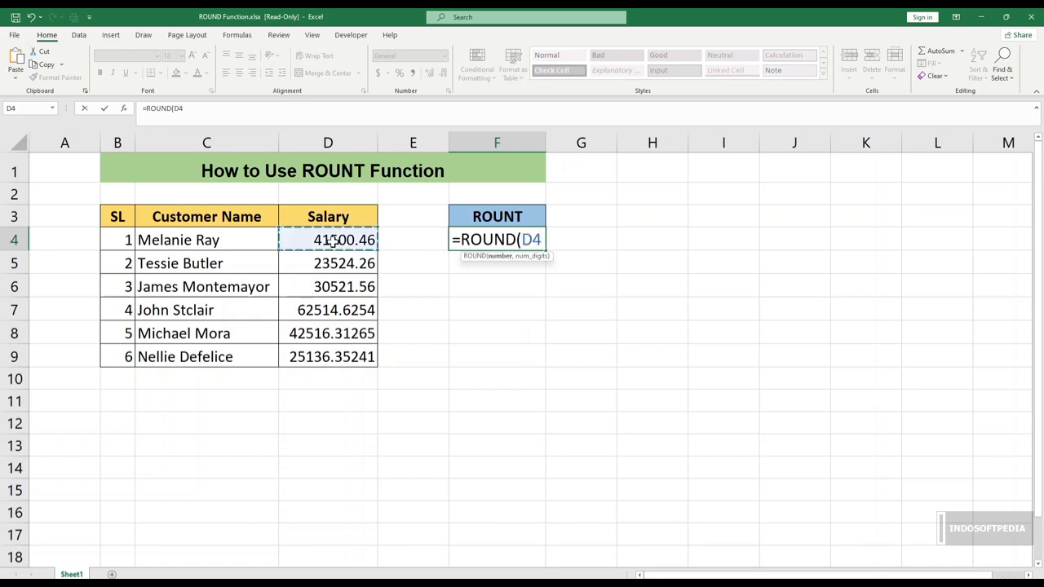
pyautogui.write(',')
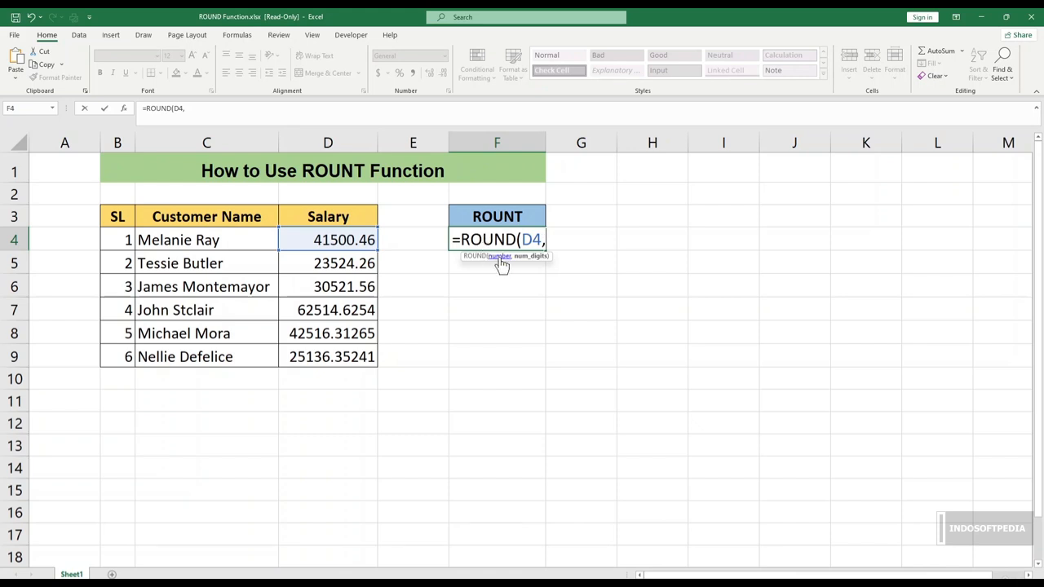
pyautogui.write('1)')
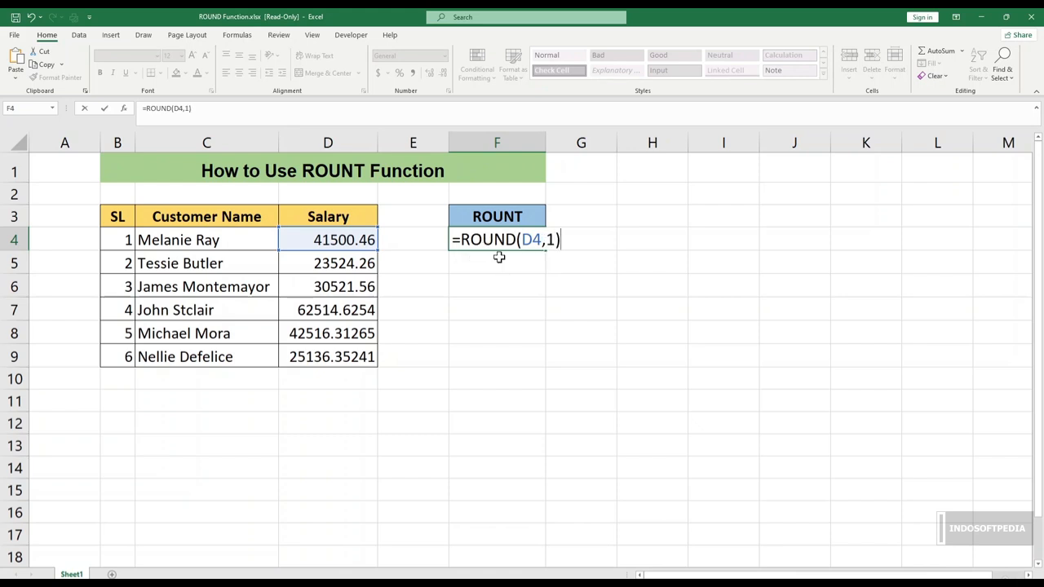
pyautogui.press('Return')
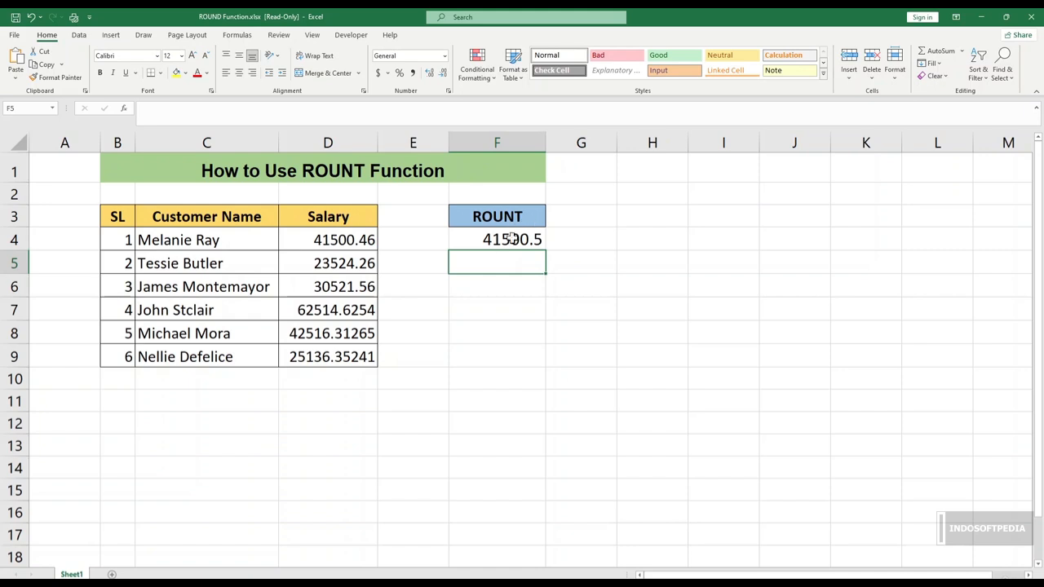
pyautogui.click(526, 242)
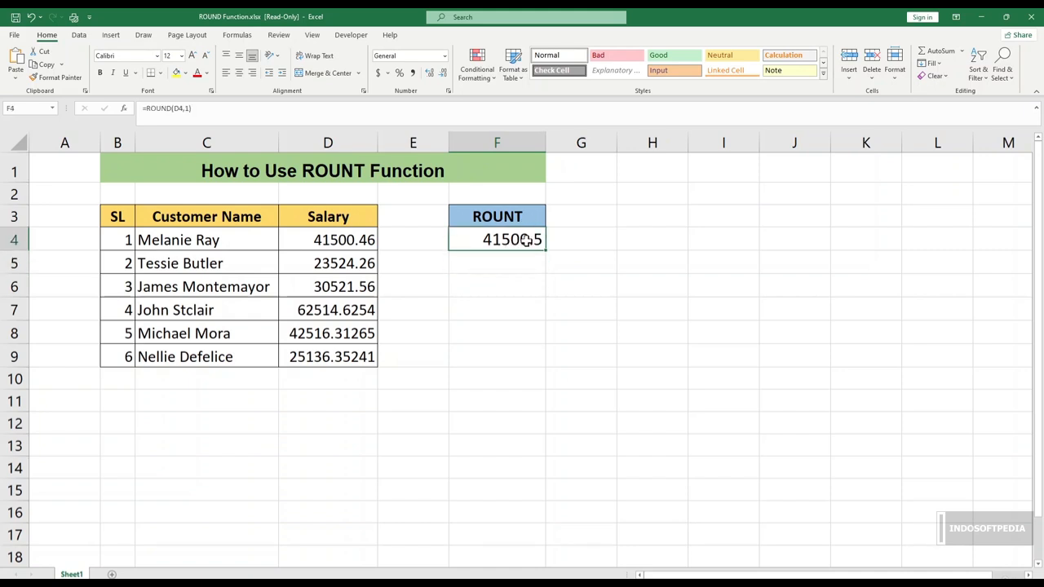
pyautogui.moveTo(544, 251); pyautogui.dragTo(536, 369)
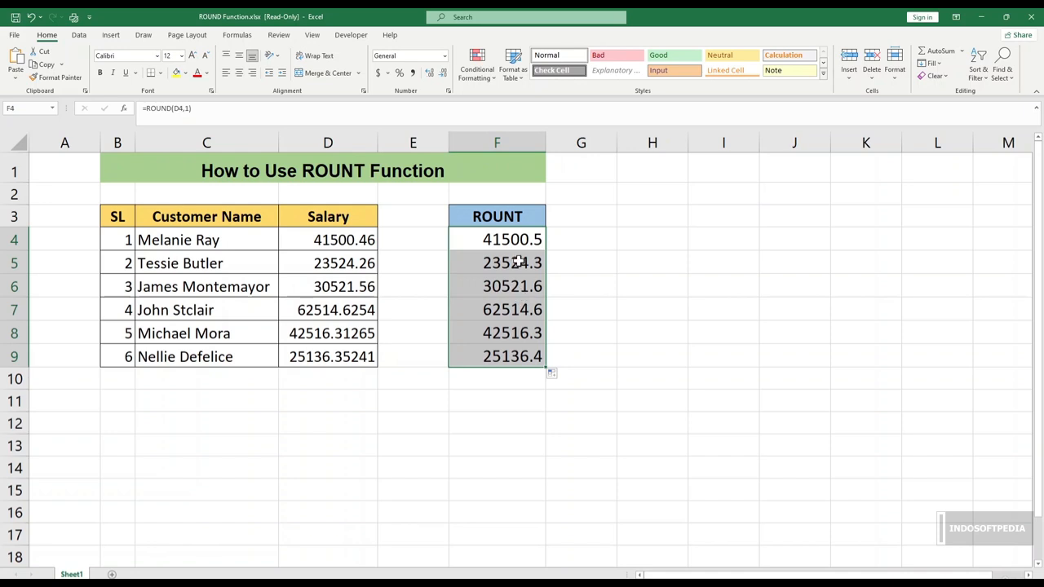
# Step: Change the number of digits in F4's ROUND formula to 0 and fill the revised formula down to F9
pyautogui.click(532, 246)
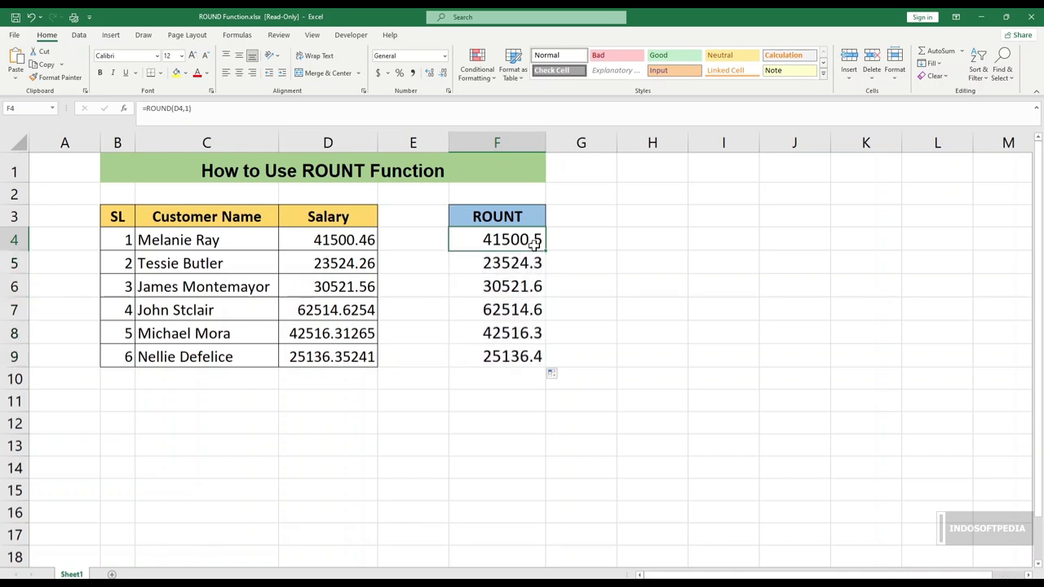
pyautogui.click(189, 107)
pyautogui.press('BackSpace')
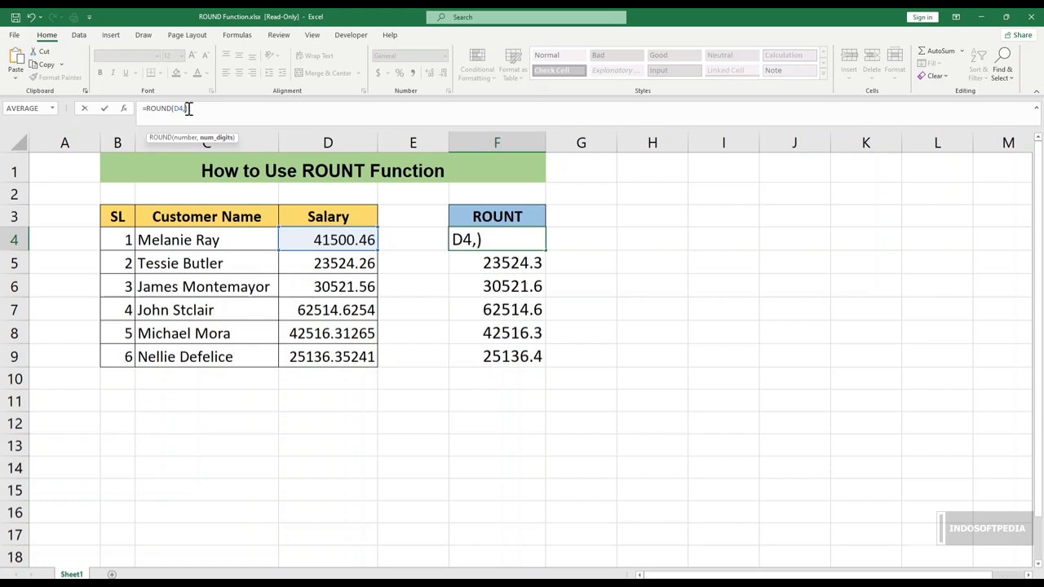
pyautogui.write('0')
pyautogui.press('Return')
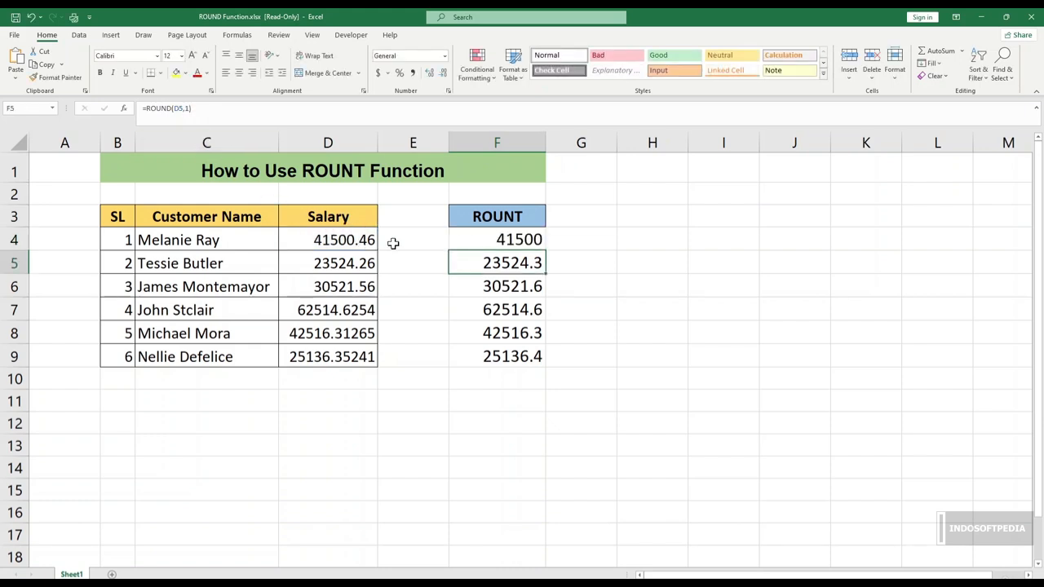
pyautogui.click(533, 237)
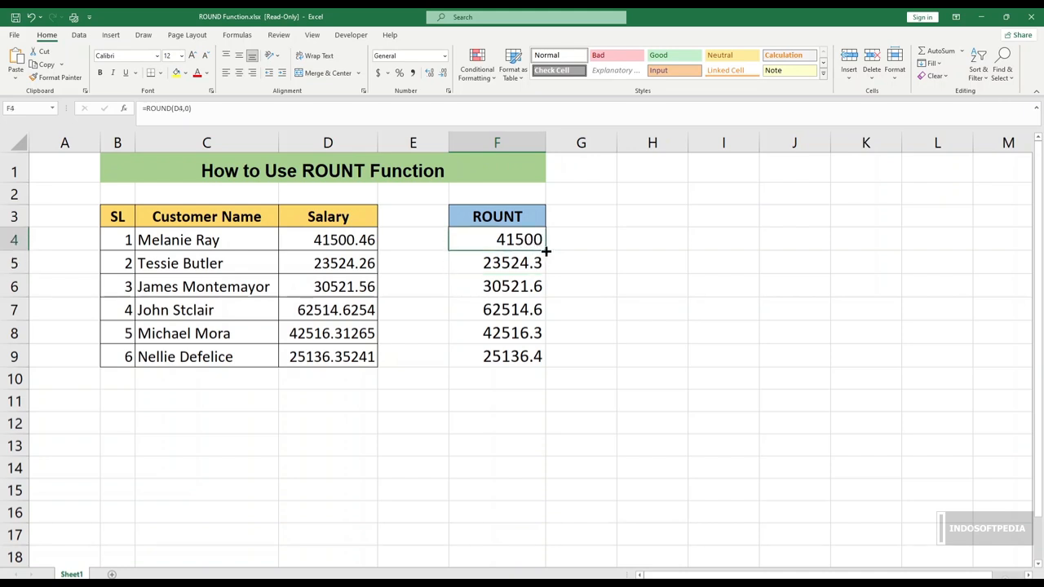
pyautogui.moveTo(545, 252); pyautogui.dragTo(539, 366)
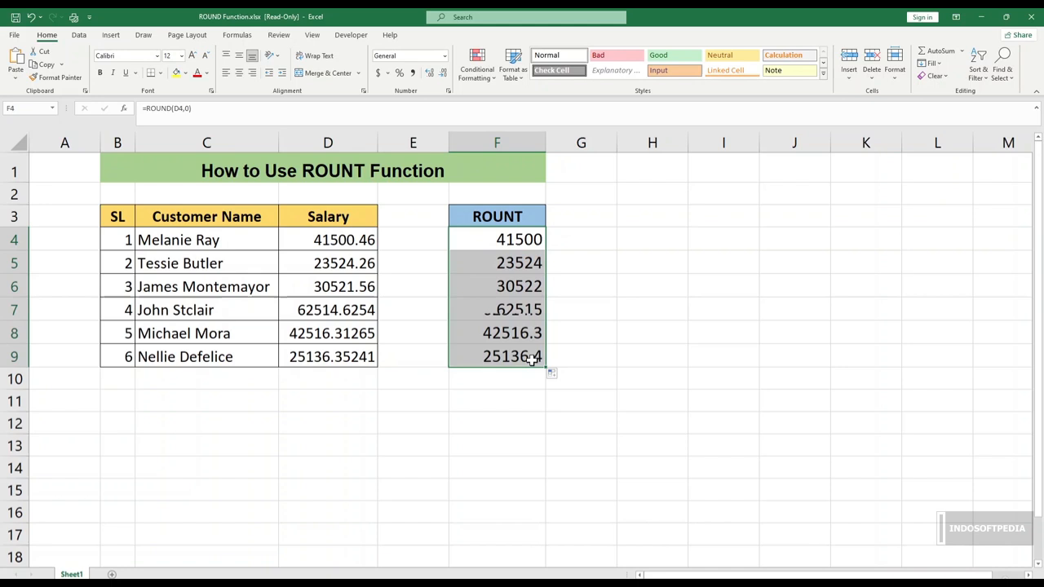
pyautogui.click(502, 392)
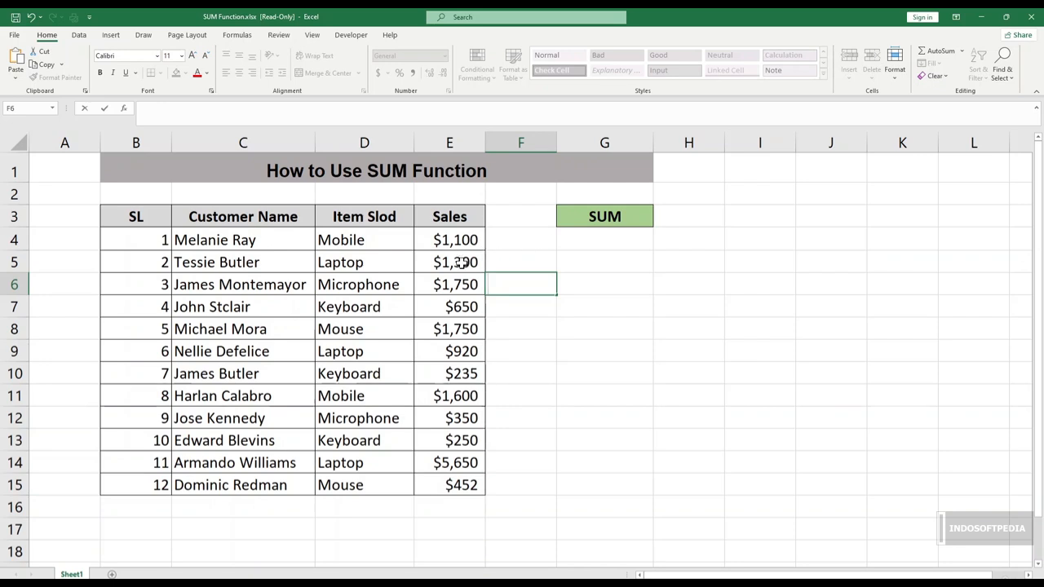
# Step: Enter the formula =SUM(E4:E15) in cell G4 under the SUM heading to total the Sales column
pyautogui.moveTo(446, 240); pyautogui.dragTo(462, 386)
pyautogui.click(562, 331)
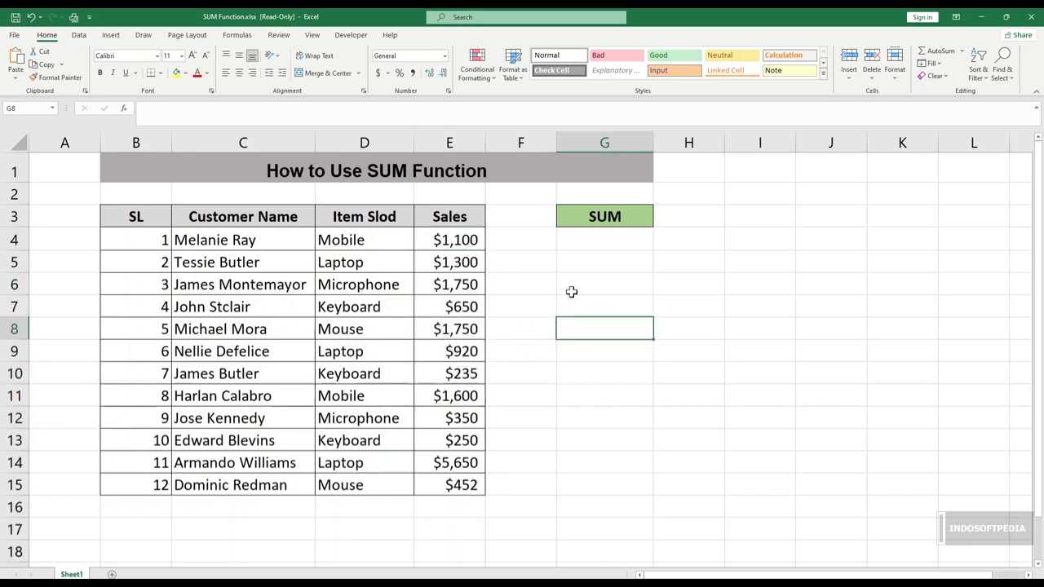
pyautogui.click(592, 243)
pyautogui.write('=d')
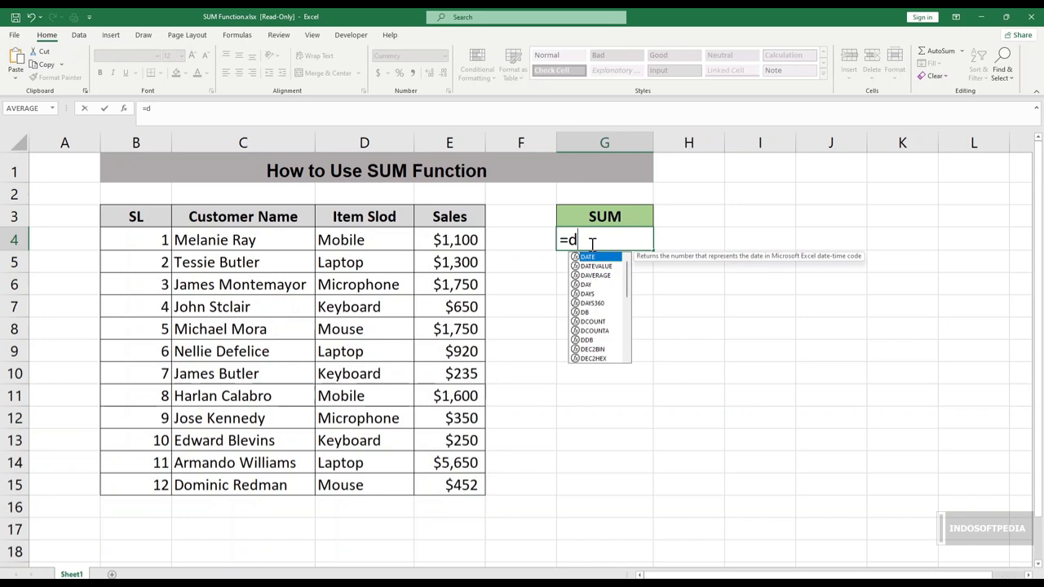
pyautogui.press('BackSpace')
pyautogui.write('sum')
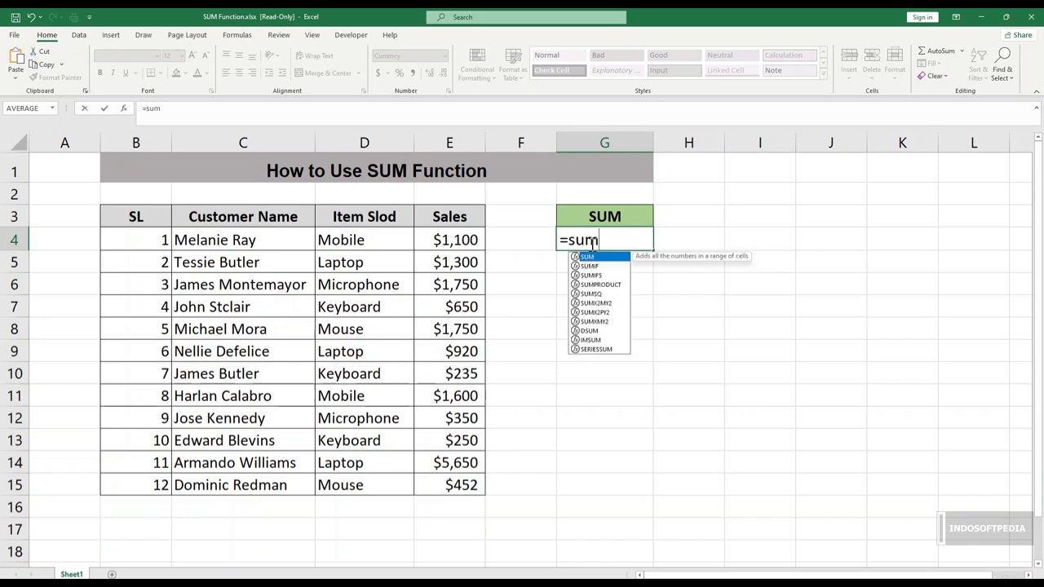
pyautogui.press('Tab')
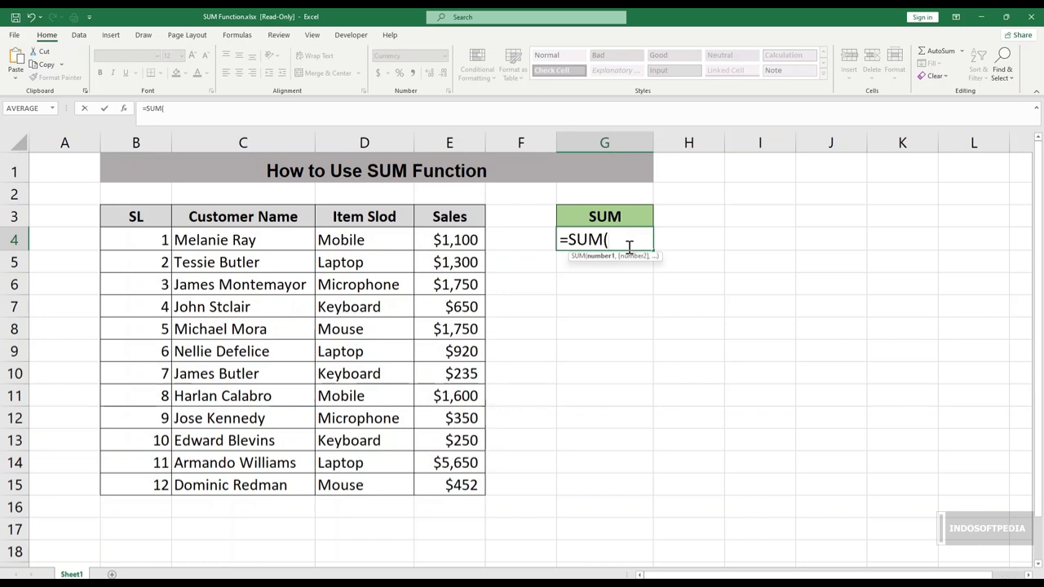
pyautogui.moveTo(457, 238); pyautogui.dragTo(450, 484)
pyautogui.write(')')
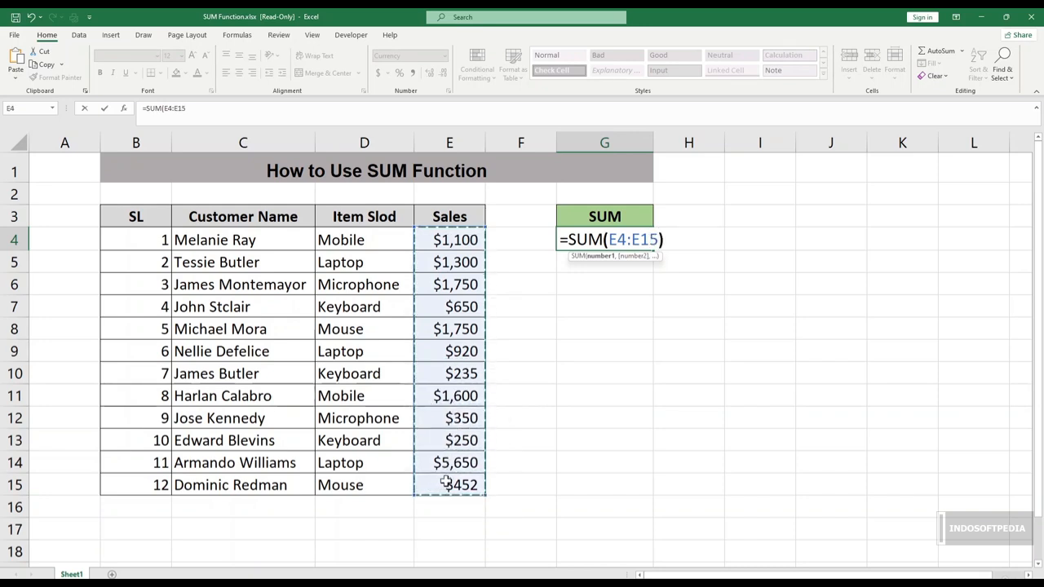
pyautogui.press('Return')
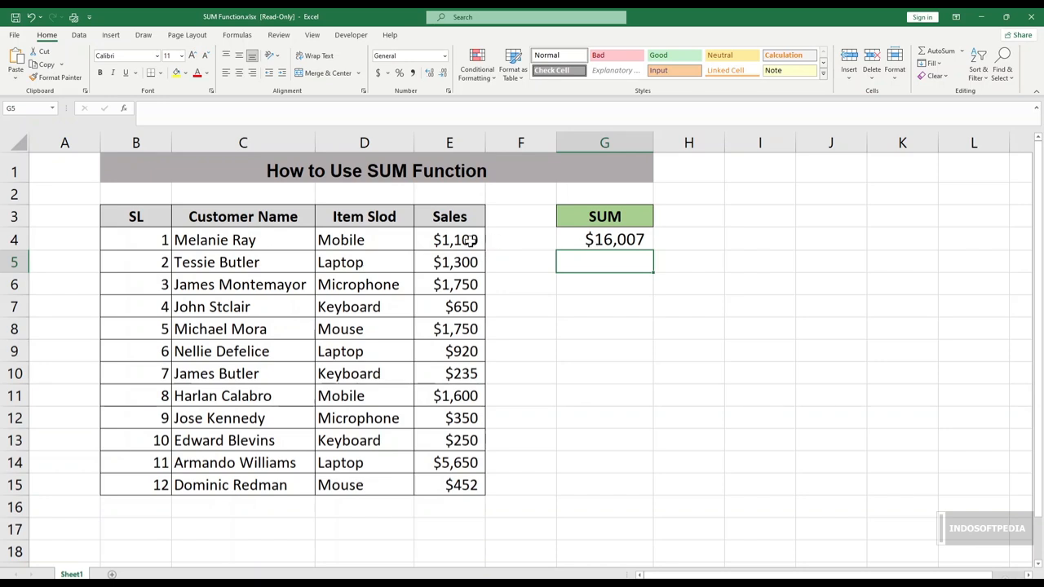
# Step: Review the first Sales values and the SUM formula in cell G4
pyautogui.moveTo(470, 240); pyautogui.dragTo(462, 284)
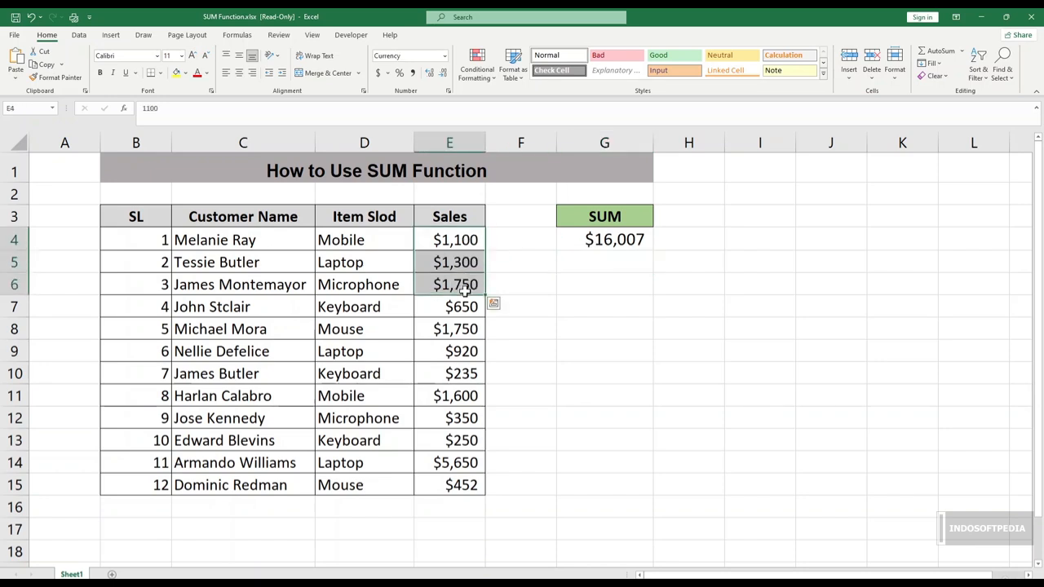
pyautogui.click(549, 254)
pyautogui.click(601, 242)
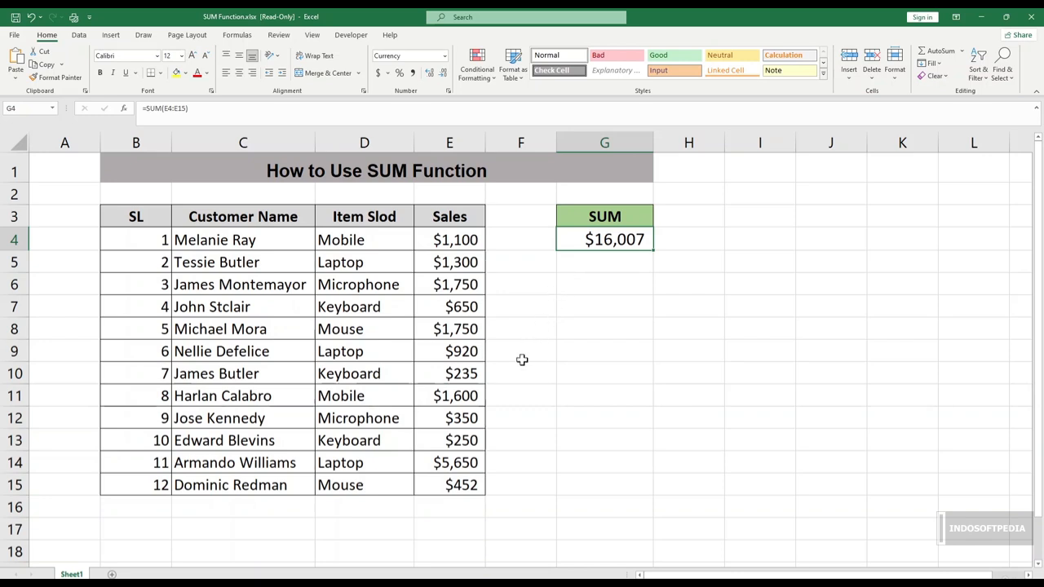
# Step: Total the Sales range E4:E15 in cell E16 with AutoSum
pyautogui.click(438, 511)
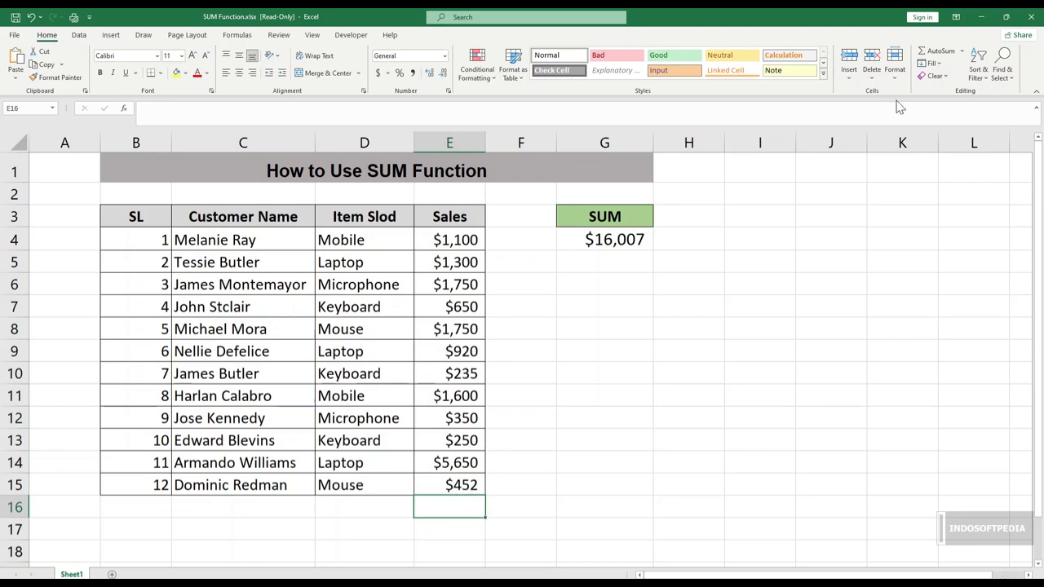
pyautogui.click(940, 52)
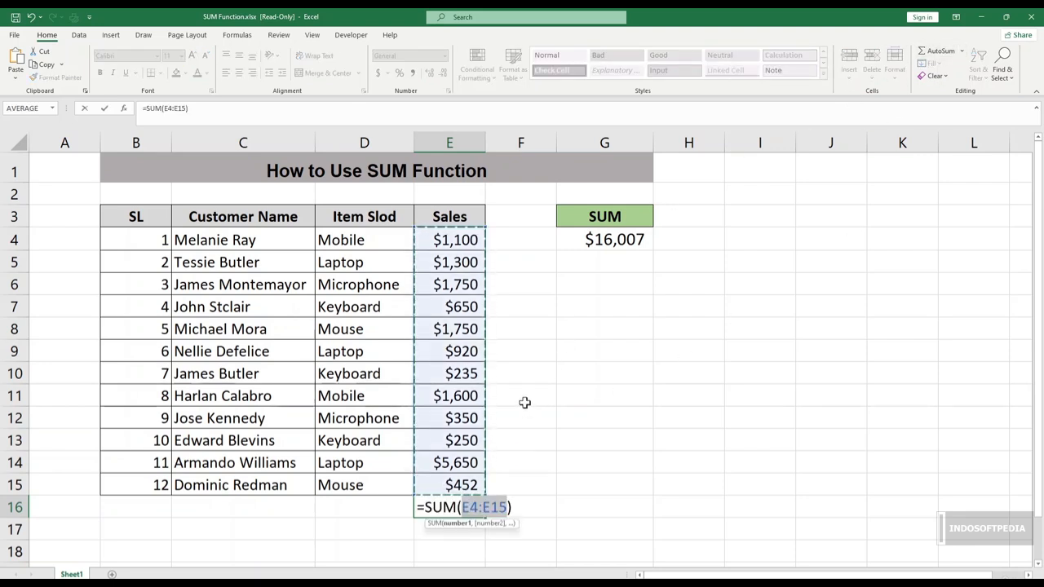
pyautogui.press('Return')
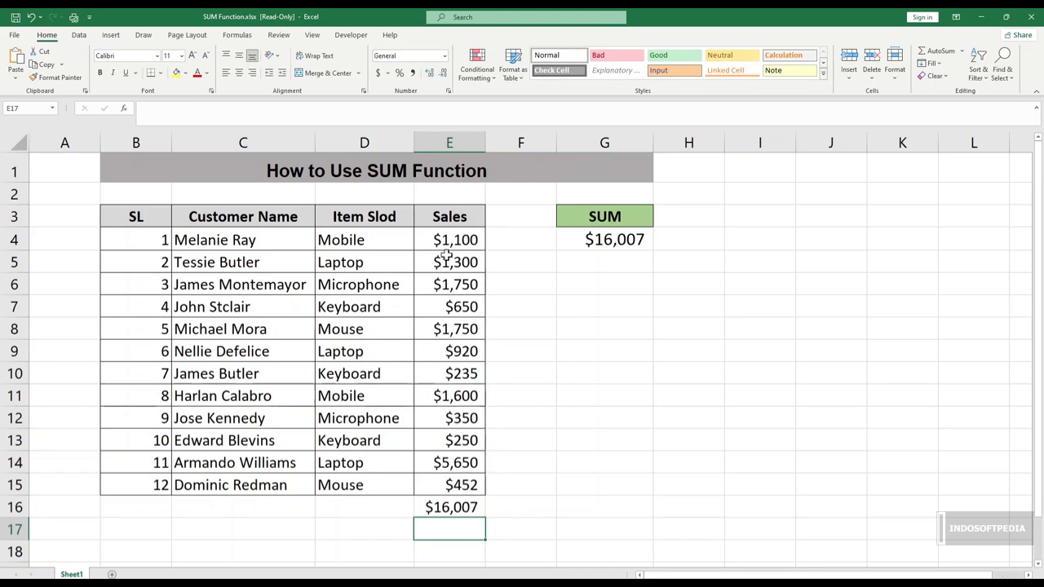
pyautogui.click(511, 511)
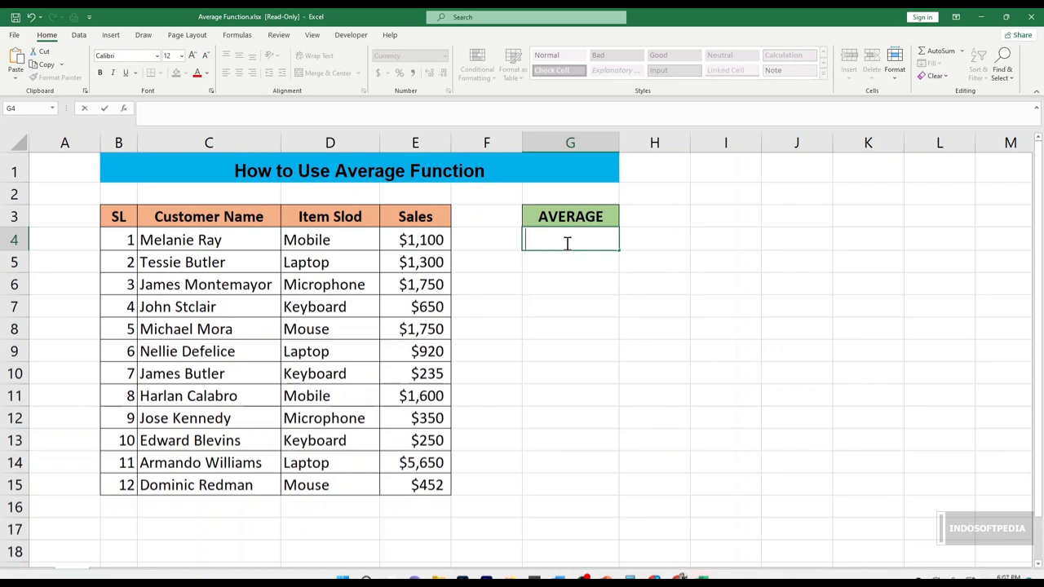
# Step: Examine the Sales values in E4:E15 and the empty cell G4 under the AVERAGE heading
pyautogui.doubleClick(567, 243)
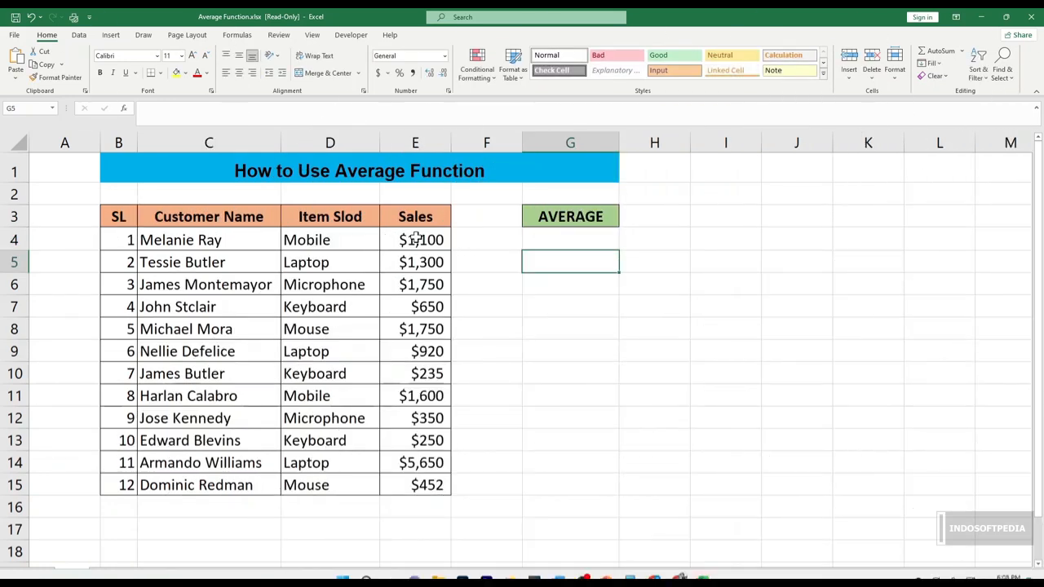
pyautogui.moveTo(416, 239); pyautogui.dragTo(441, 483)
pyautogui.click(415, 261)
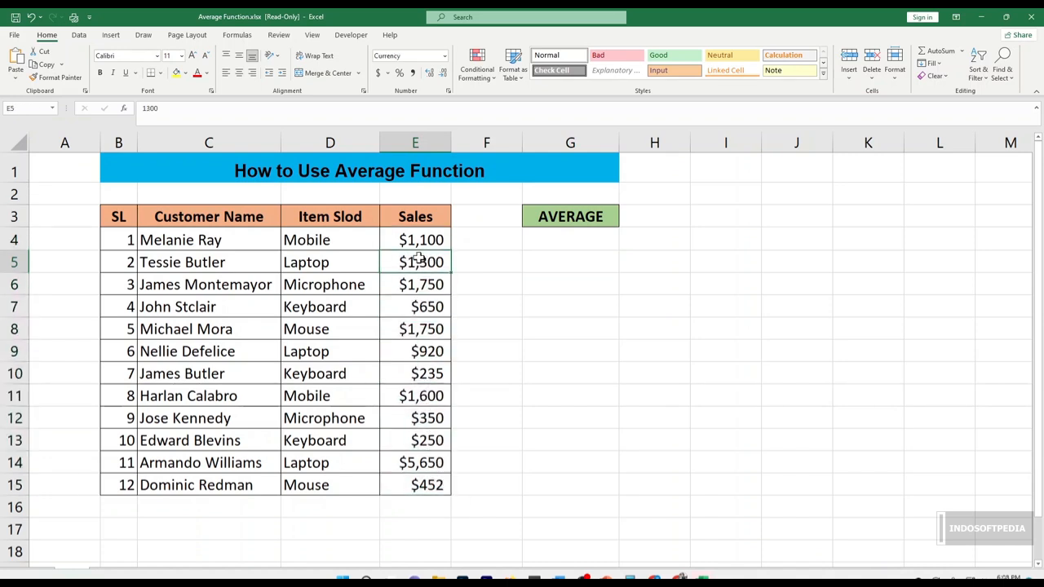
pyautogui.click(418, 239)
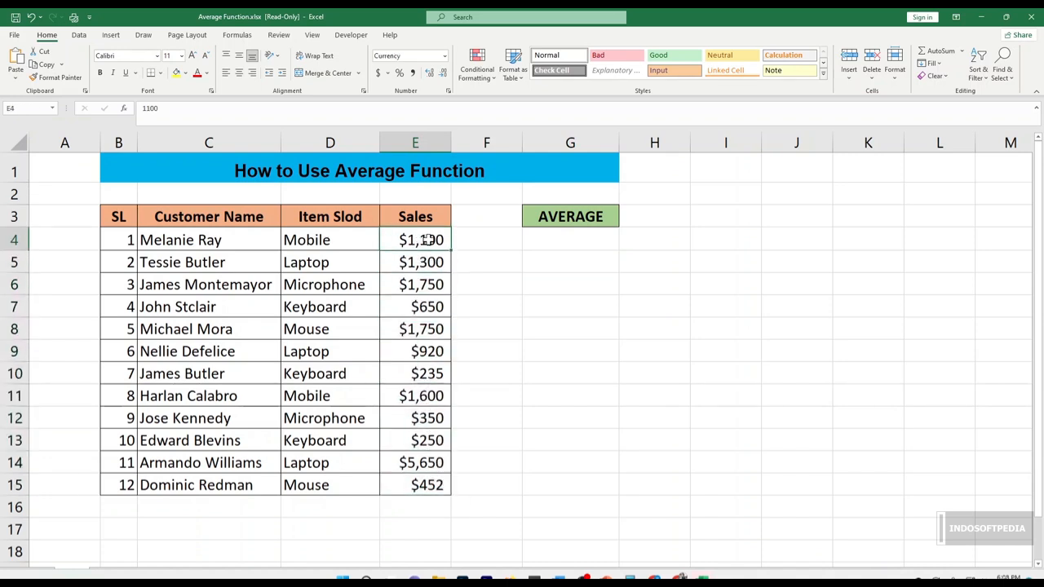
pyautogui.click(555, 233)
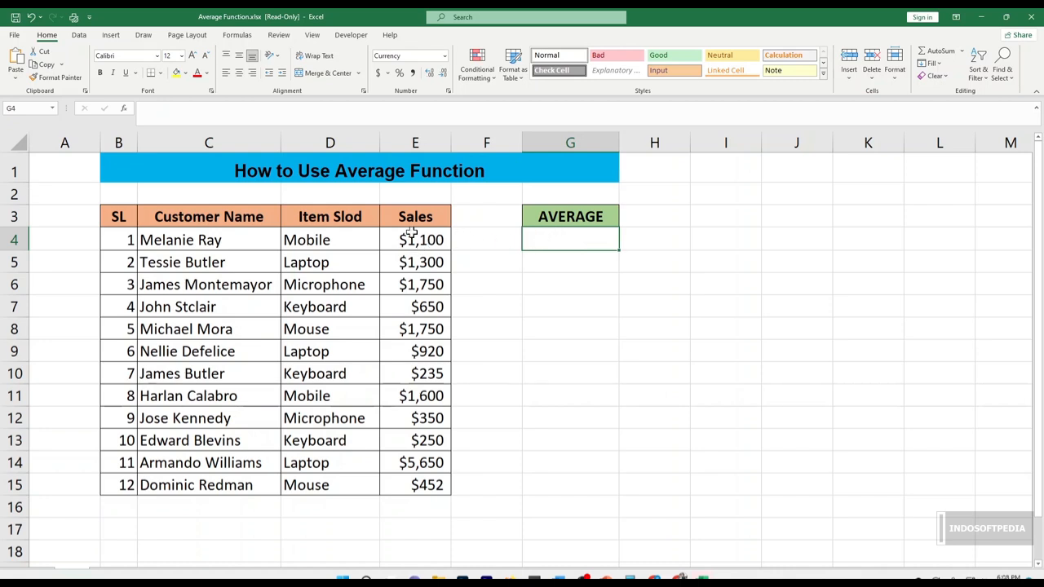
pyautogui.moveTo(421, 237); pyautogui.dragTo(426, 482)
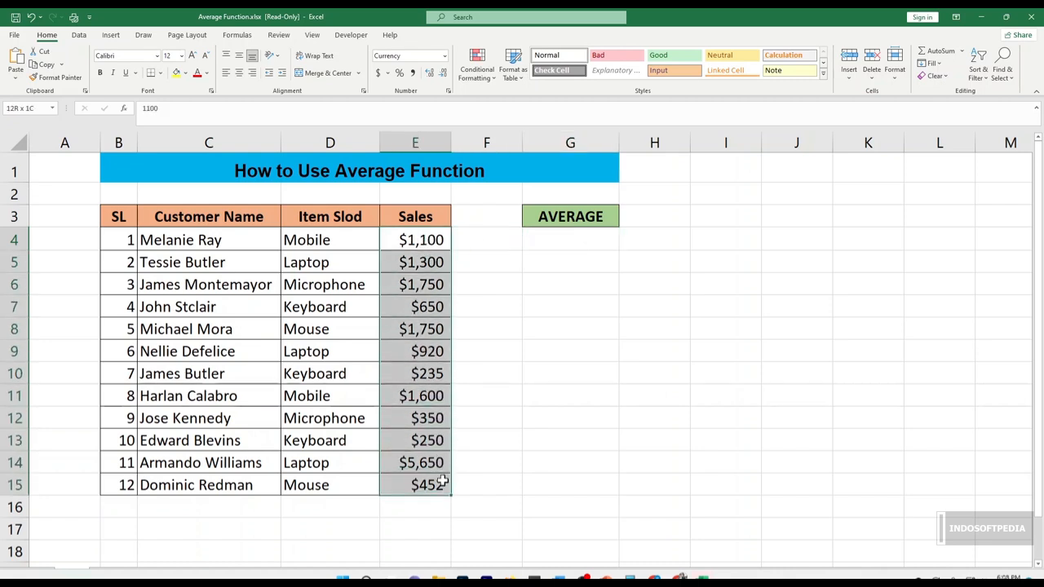
# Step: Enter the formula =AVERAGE(E4:E15) in cell G4 to average the Sales column
pyautogui.click(550, 237)
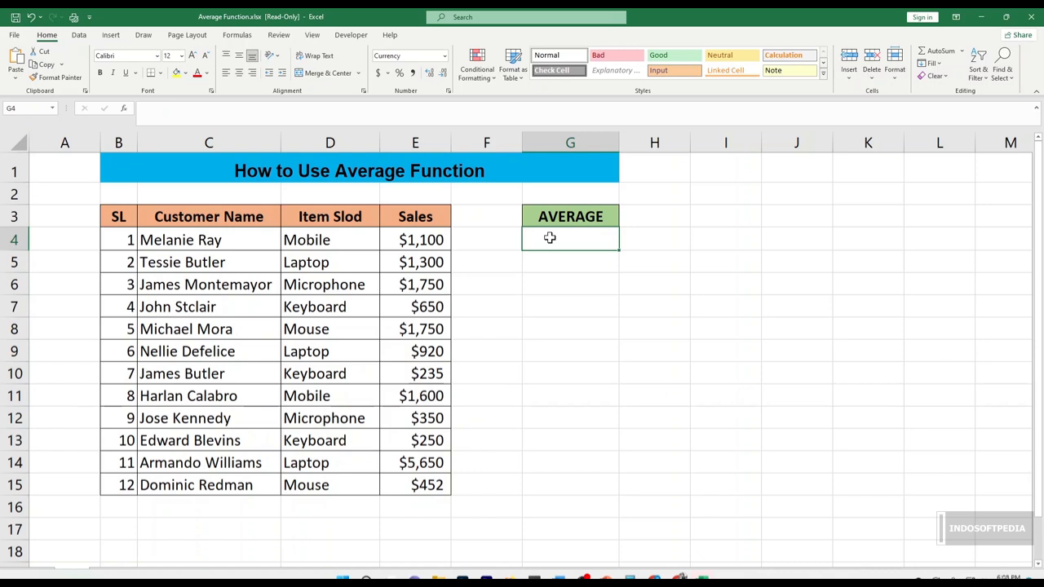
pyautogui.write('=av')
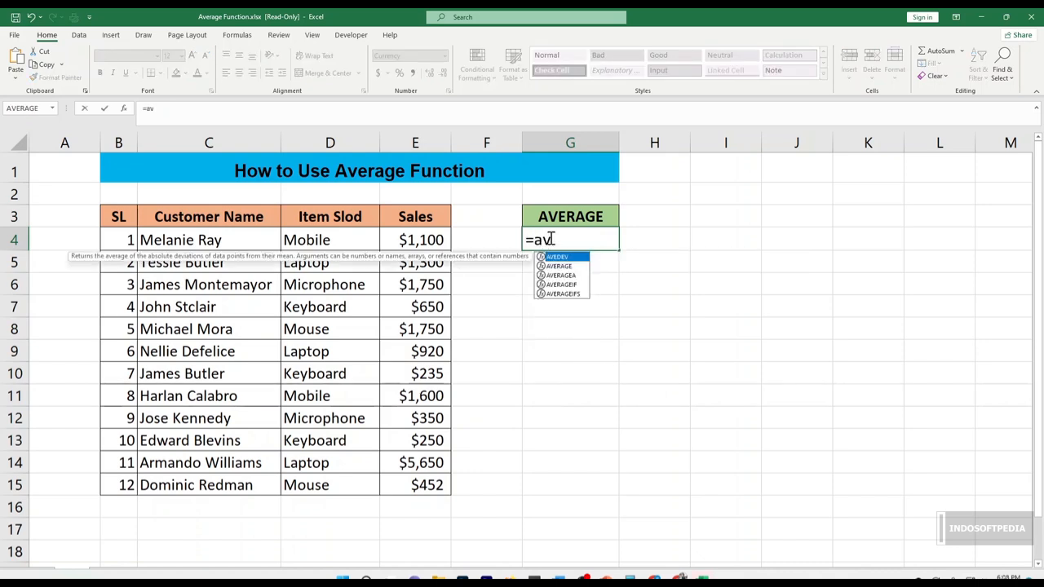
pyautogui.write('er')
pyautogui.press('Tab')
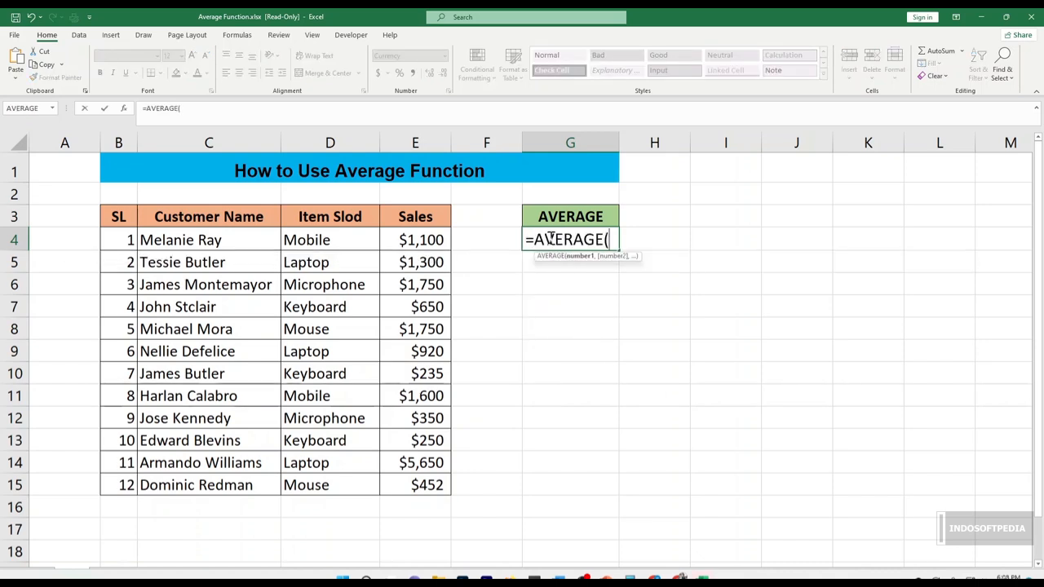
pyautogui.moveTo(426, 243); pyautogui.dragTo(428, 485)
pyautogui.write(')')
pyautogui.press('Return')
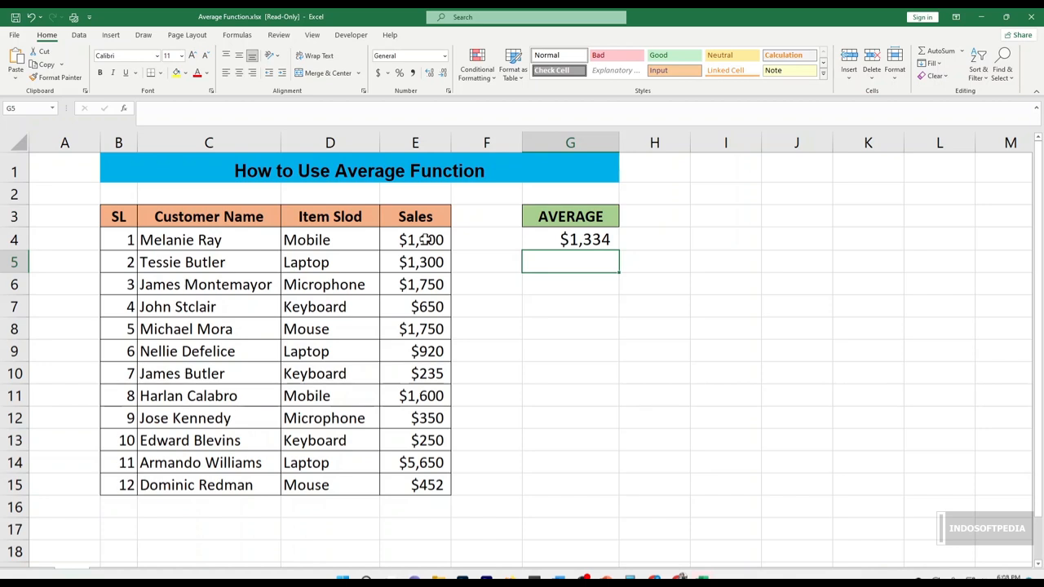
pyautogui.click(505, 281)
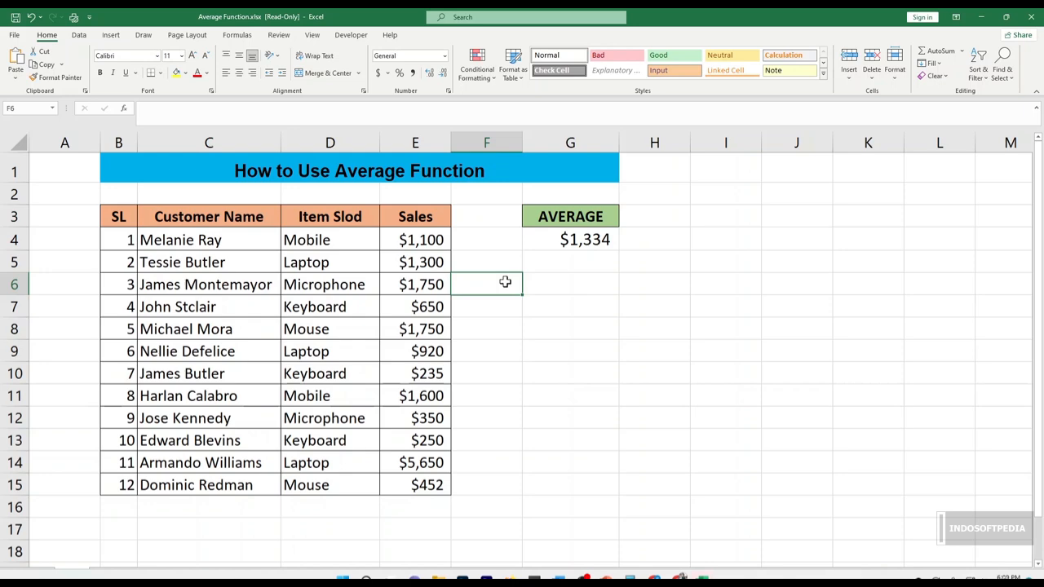
pyautogui.click(496, 305)
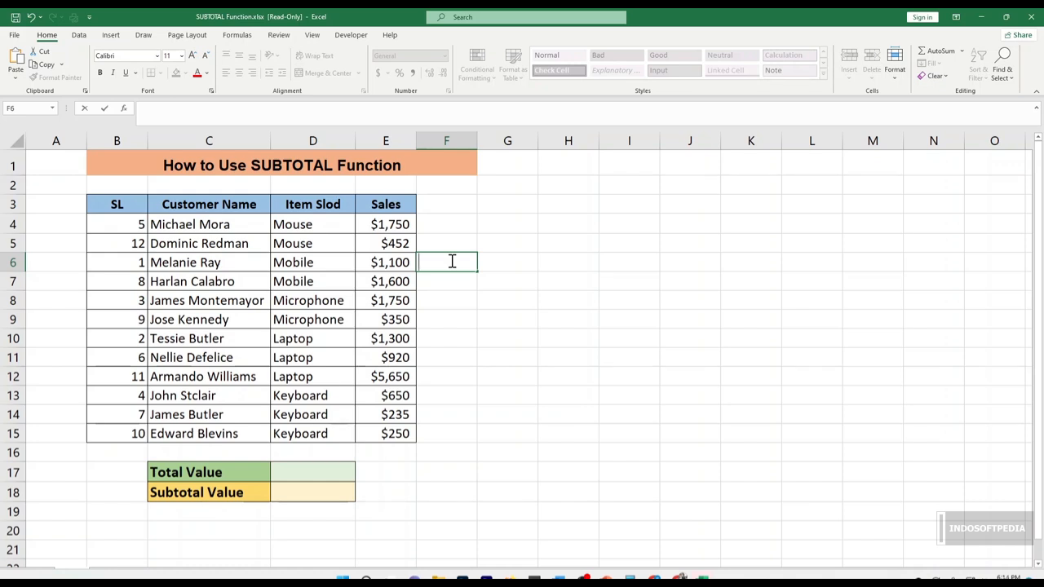
# Step: Examine the Customer Name, Item Slod and Sales columns of the table in the SUBTOTAL Function workbook
pyautogui.click(469, 297)
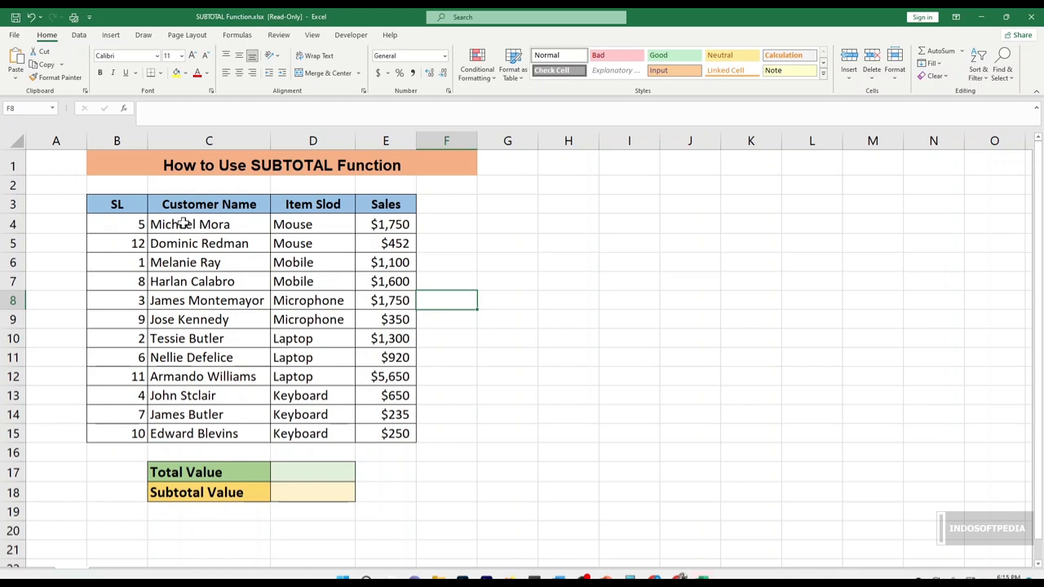
pyautogui.moveTo(181, 224); pyautogui.dragTo(349, 332)
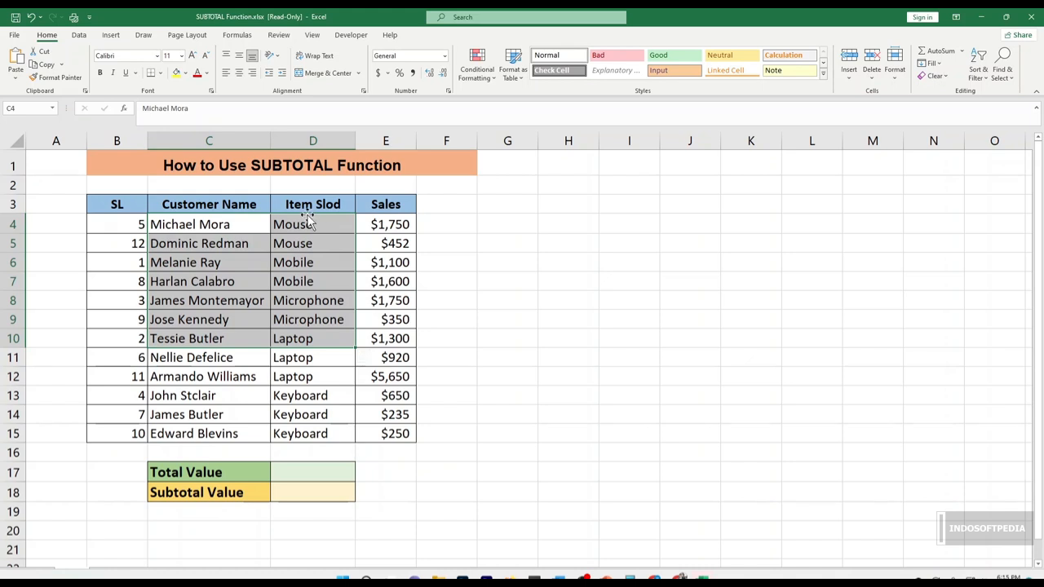
pyautogui.click(395, 219)
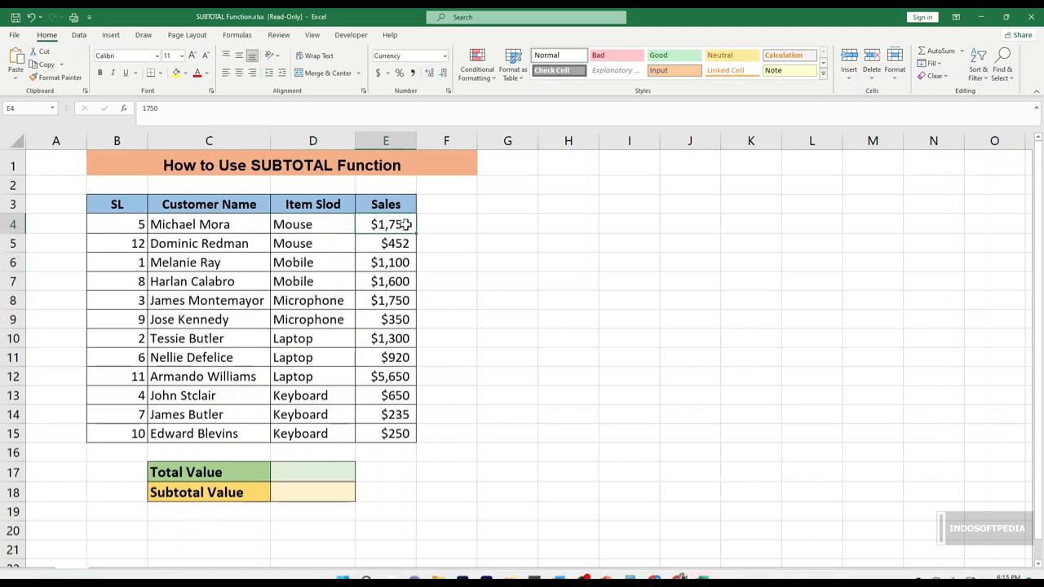
pyautogui.click(494, 261)
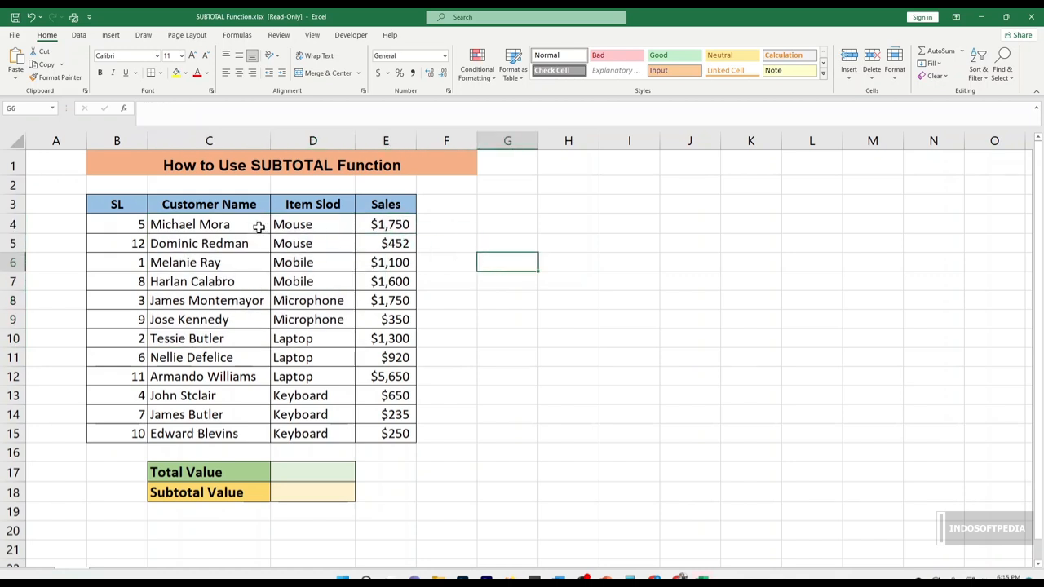
pyautogui.moveTo(303, 221); pyautogui.dragTo(310, 278)
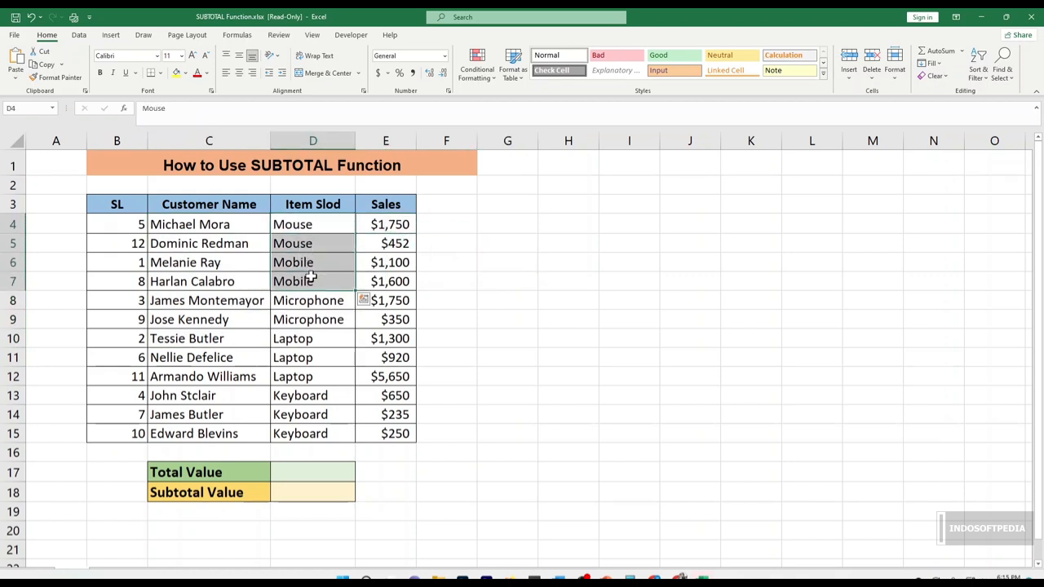
pyautogui.click(466, 255)
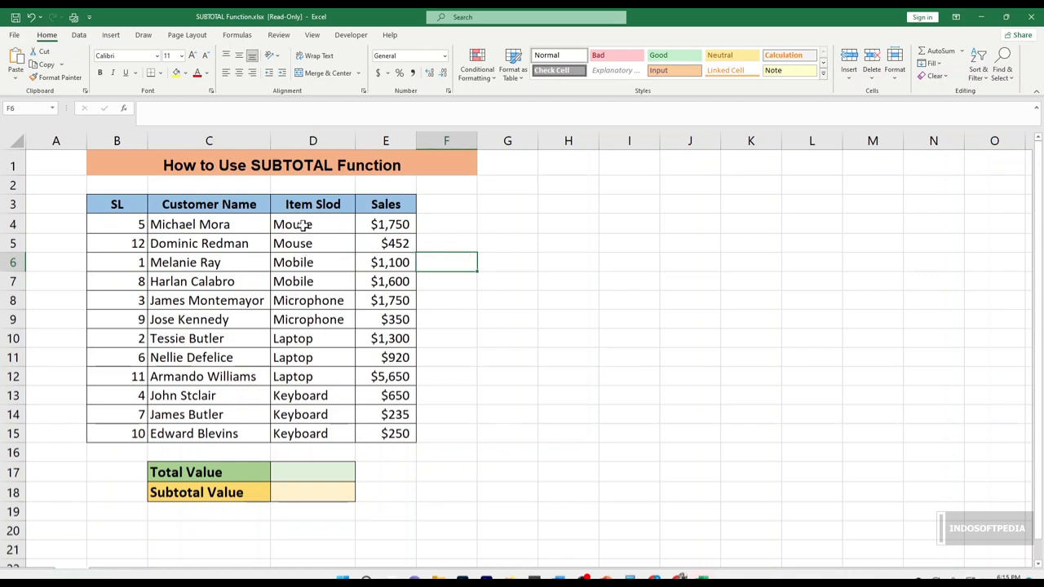
pyautogui.moveTo(400, 226); pyautogui.dragTo(395, 321)
# Step: Enter =SUM(E4:E15) in cell D17 beside Total Value and check it against the Sales range
pyautogui.click(303, 467)
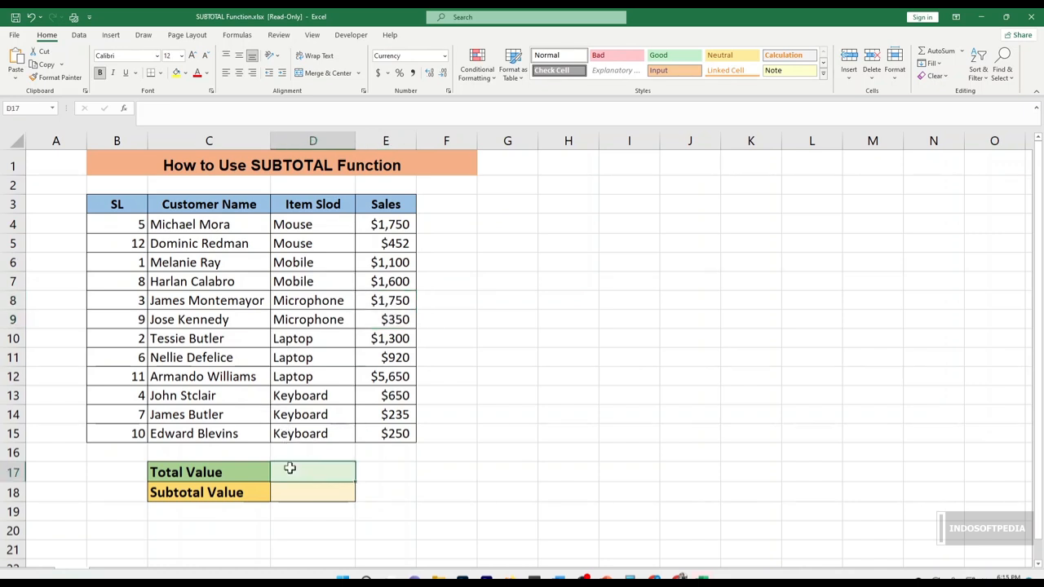
pyautogui.write('=S')
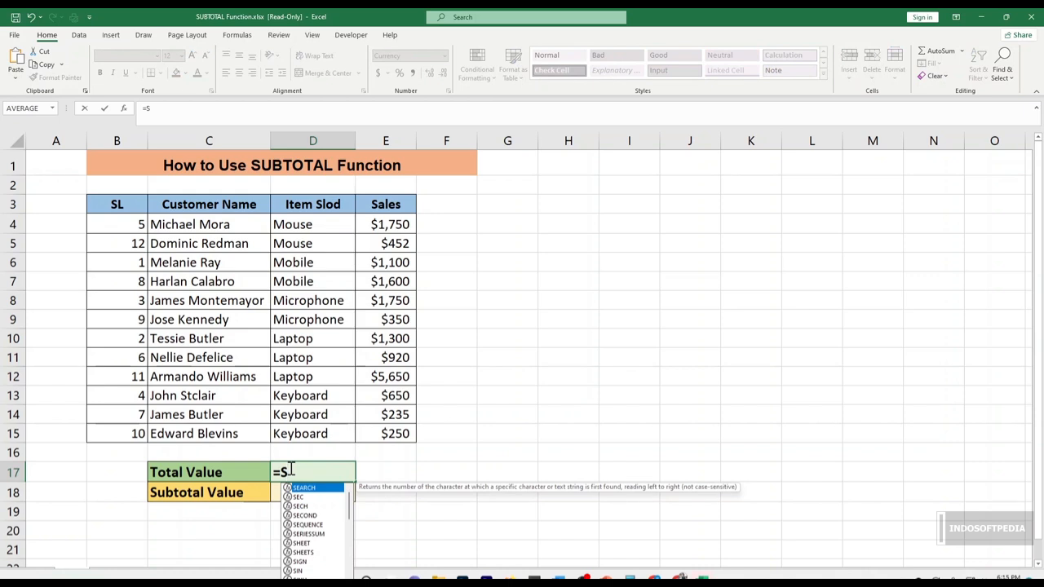
pyautogui.write('UM(')
pyautogui.moveTo(386, 225); pyautogui.dragTo(394, 430)
pyautogui.write(')')
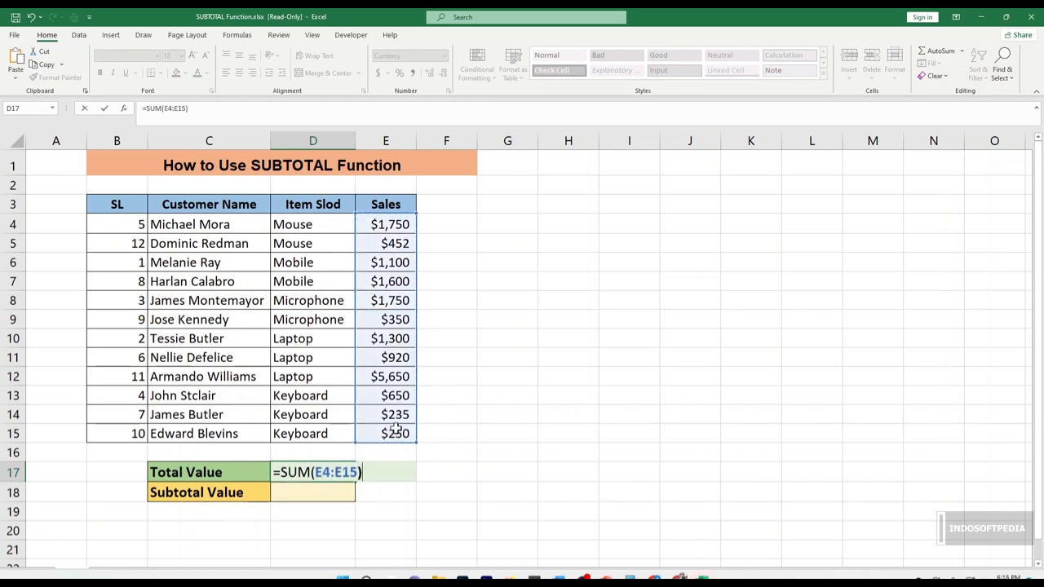
pyautogui.press('Return')
pyautogui.click(338, 472)
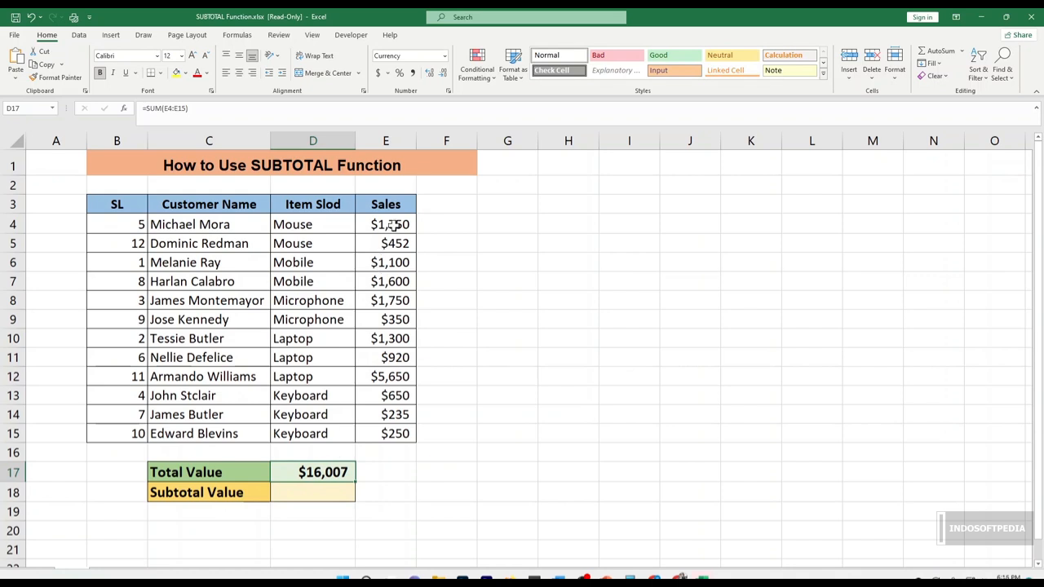
pyautogui.moveTo(394, 226); pyautogui.dragTo(390, 433)
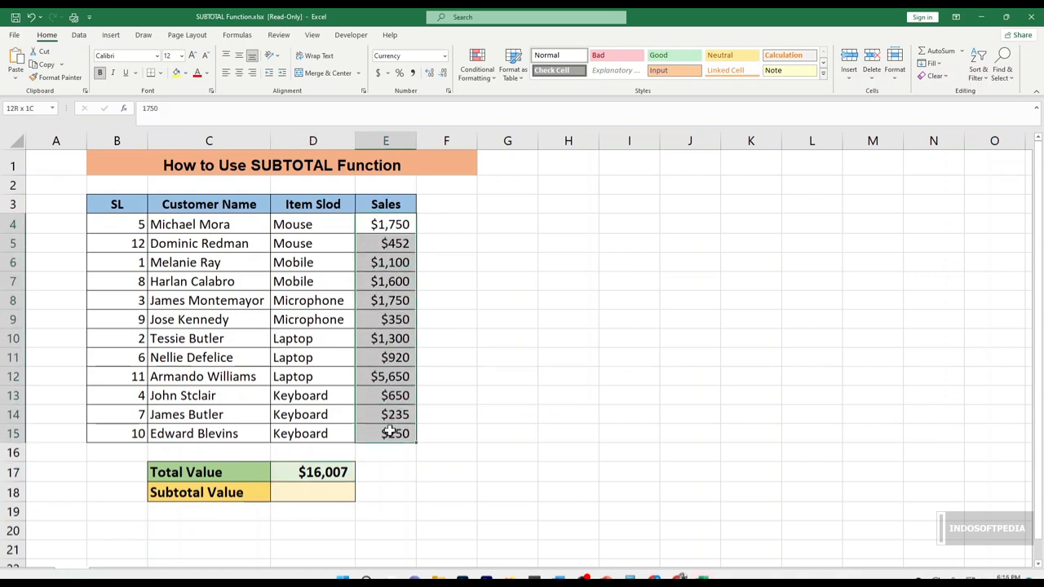
# Step: Enter the formula =SUBTOTAL(9,E4:E5) in cell D18 beside Subtotal Value to sum the Sales of the two Mouse rows
pyautogui.click(309, 488)
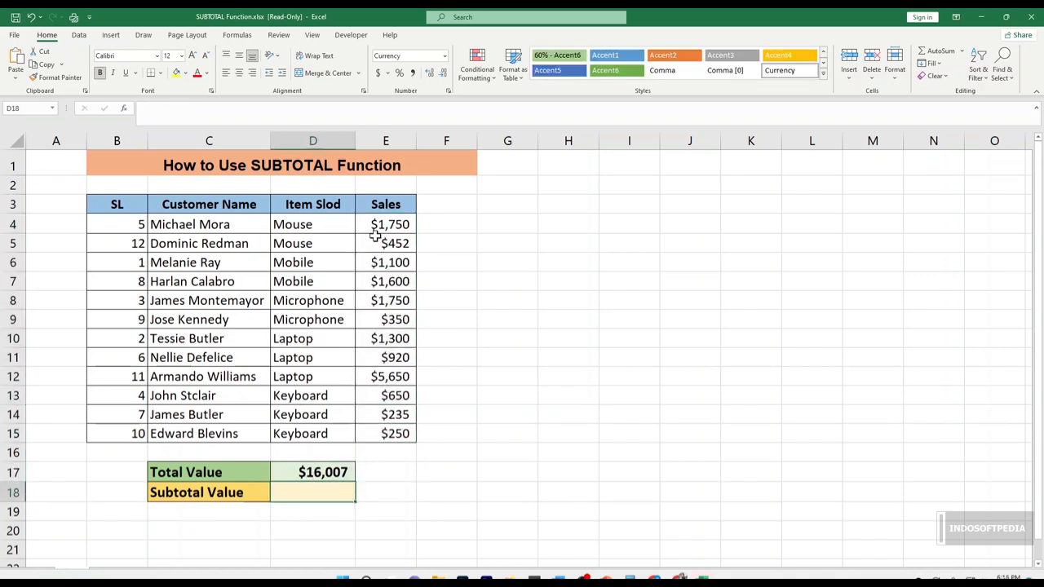
pyautogui.moveTo(309, 227); pyautogui.dragTo(340, 329)
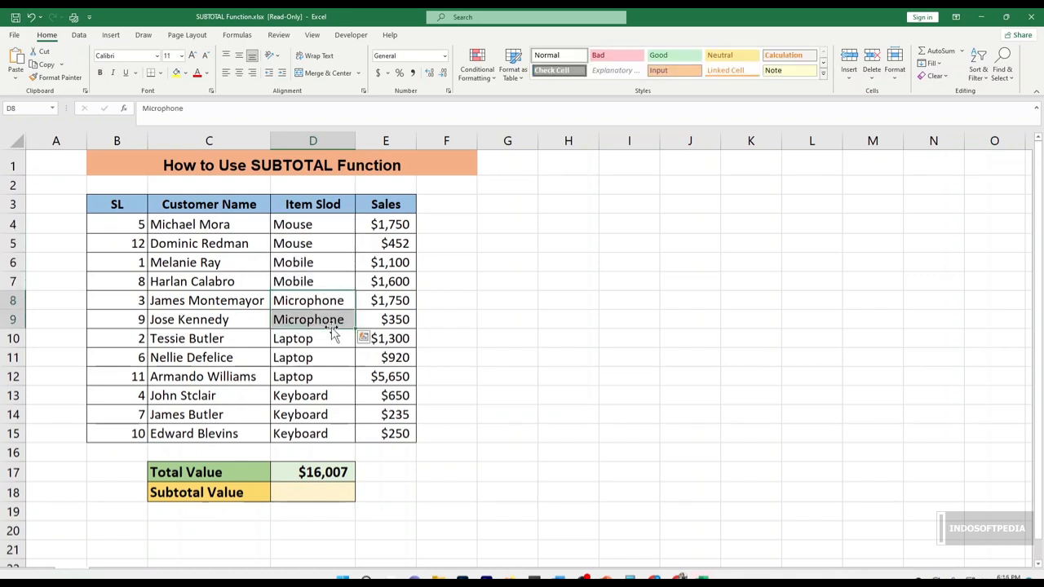
pyautogui.click(316, 492)
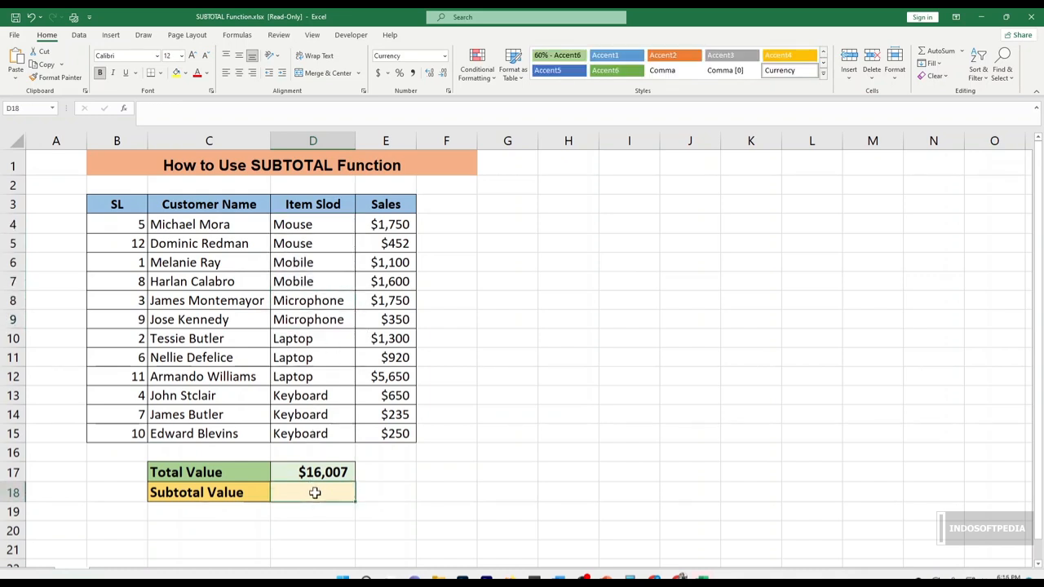
pyautogui.write('=SUB')
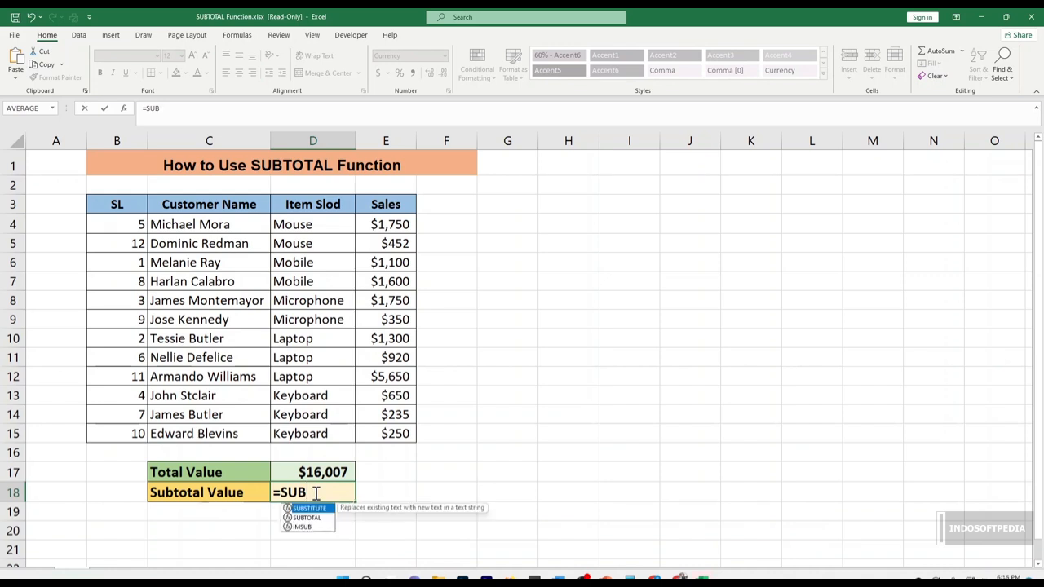
pyautogui.write('Y')
pyautogui.press('BackSpace')
pyautogui.write('T')
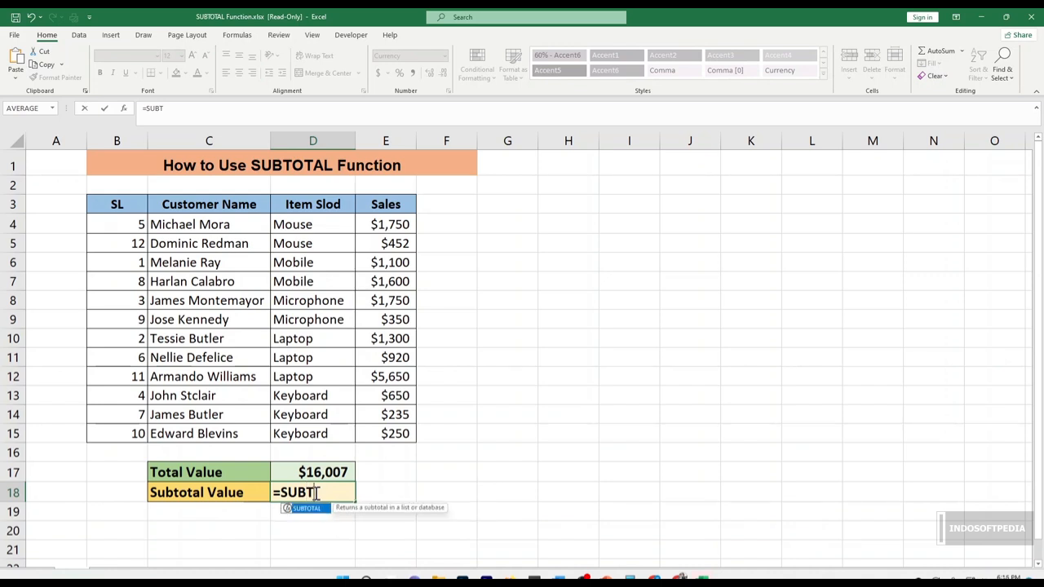
pyautogui.press('Tab')
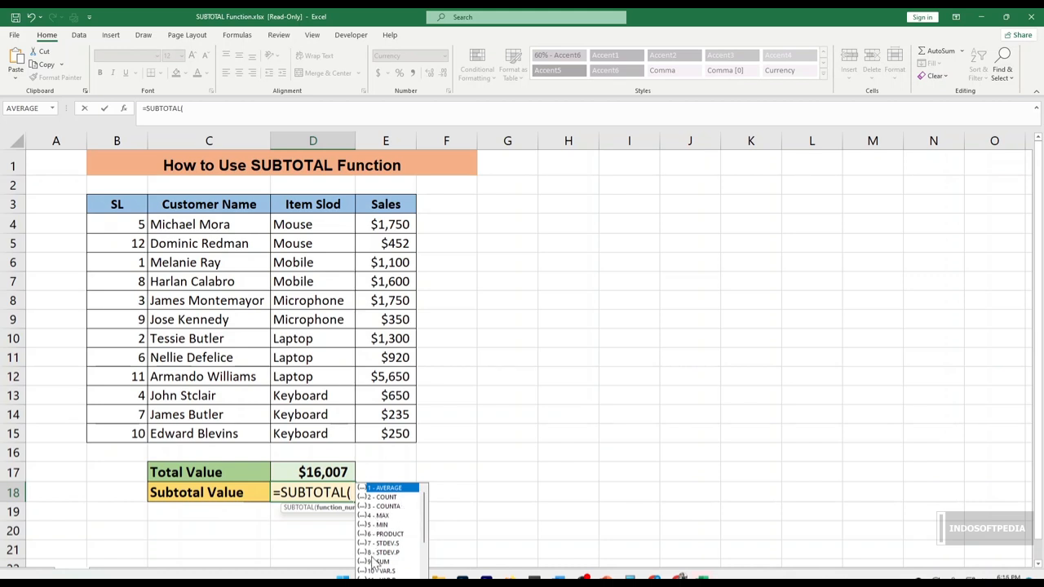
pyautogui.write('9')
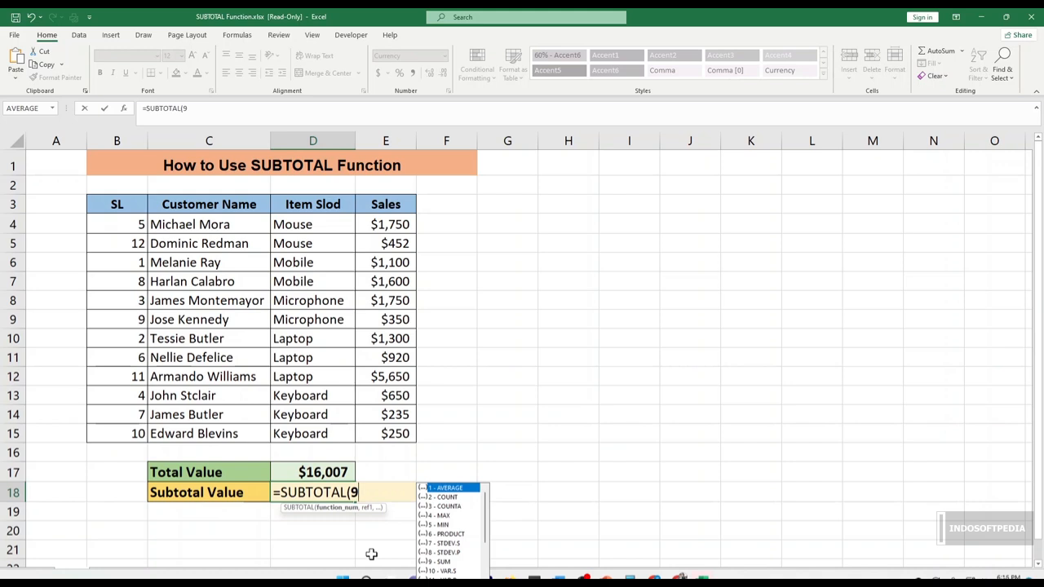
pyautogui.write(',')
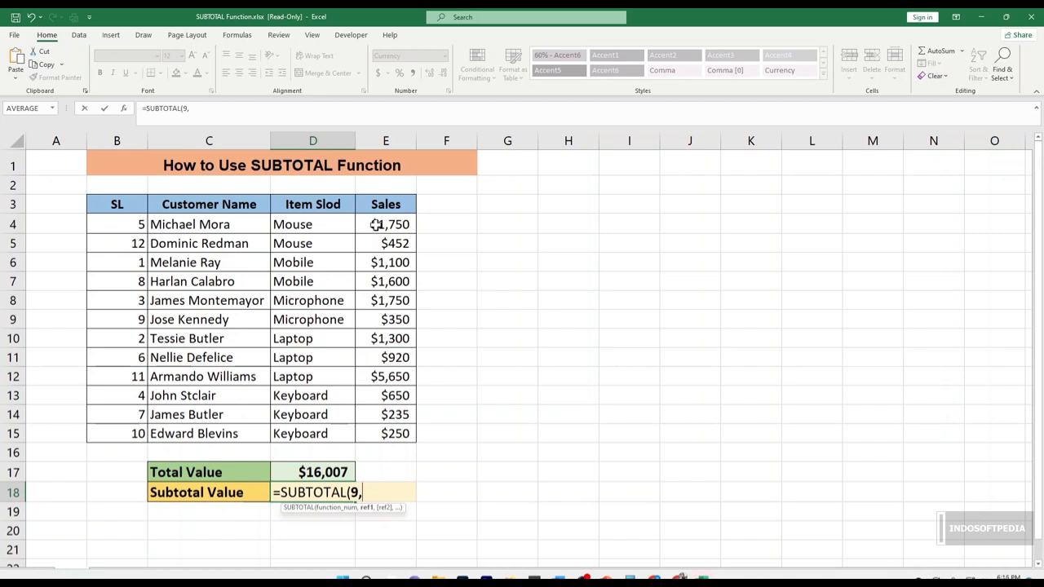
pyautogui.moveTo(375, 225); pyautogui.dragTo(378, 245)
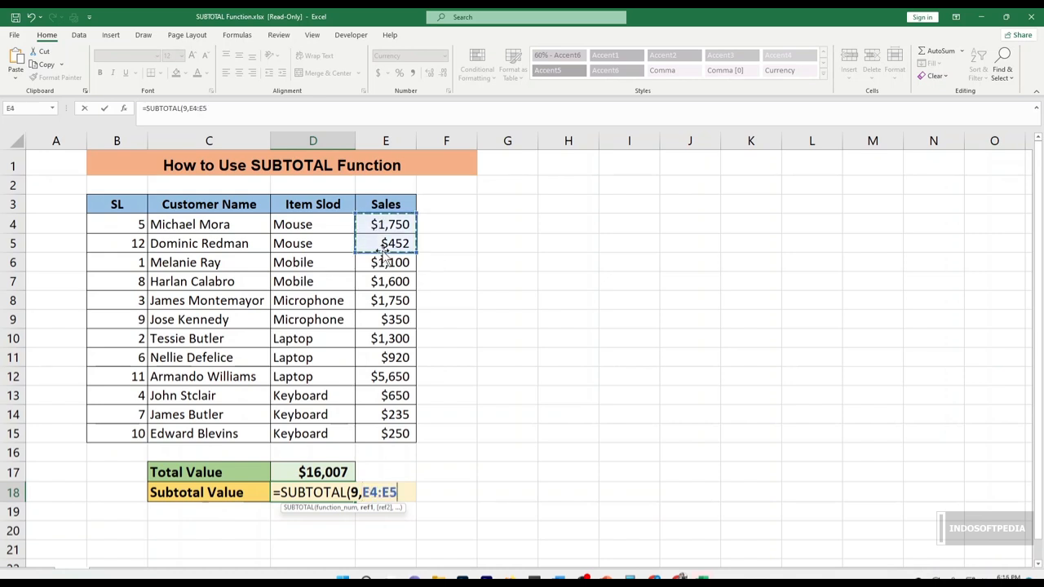
pyautogui.write(')')
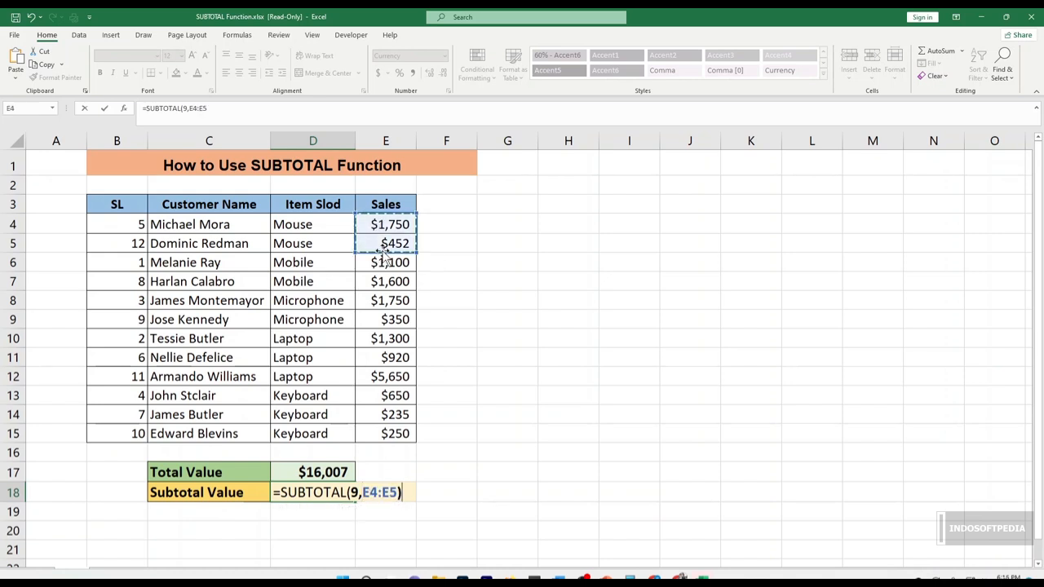
pyautogui.press('Return')
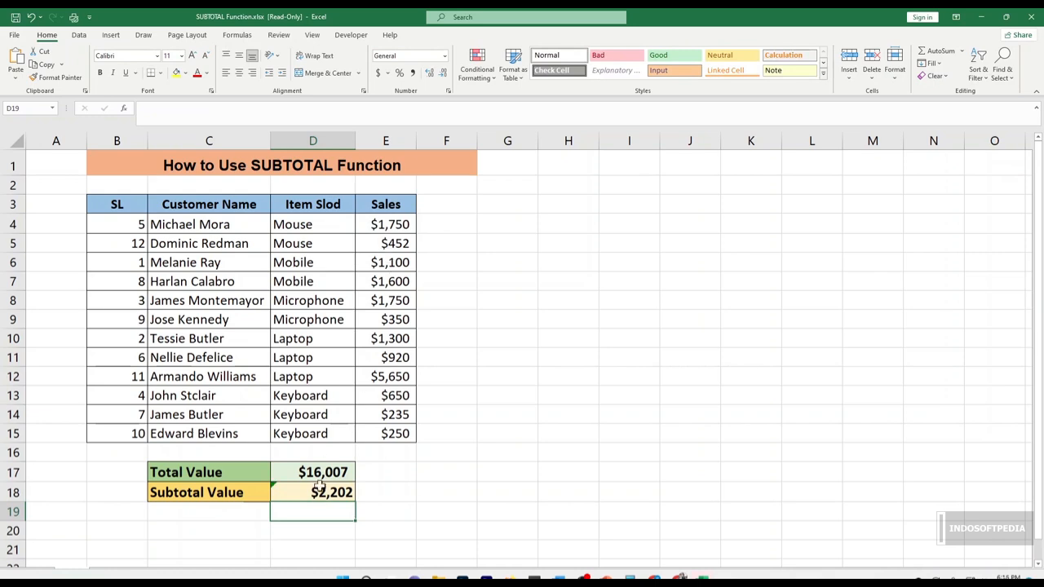
# Step: Review the function number and cell range in the SUBTOTAL formula of cell D18, leaving it unedited
pyautogui.click(324, 492)
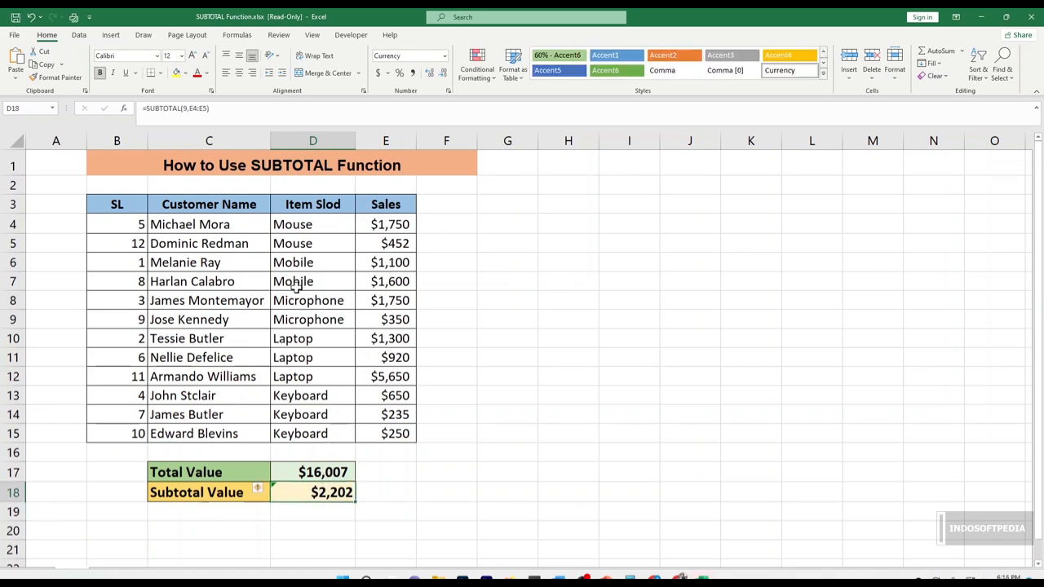
pyautogui.click(207, 108)
pyautogui.moveTo(207, 108); pyautogui.dragTo(186, 110)
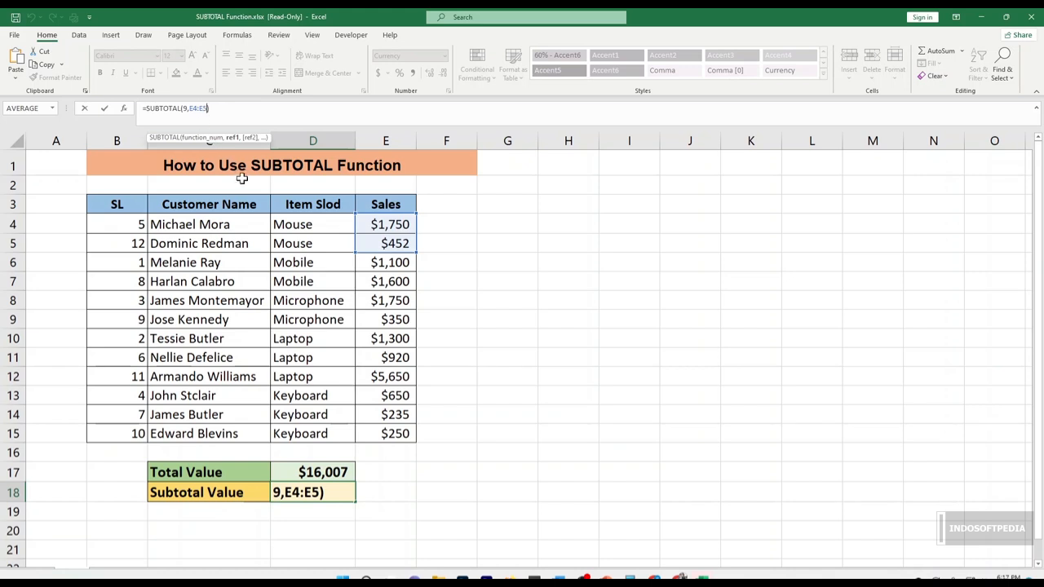
pyautogui.click(471, 352)
pyautogui.click(456, 346)
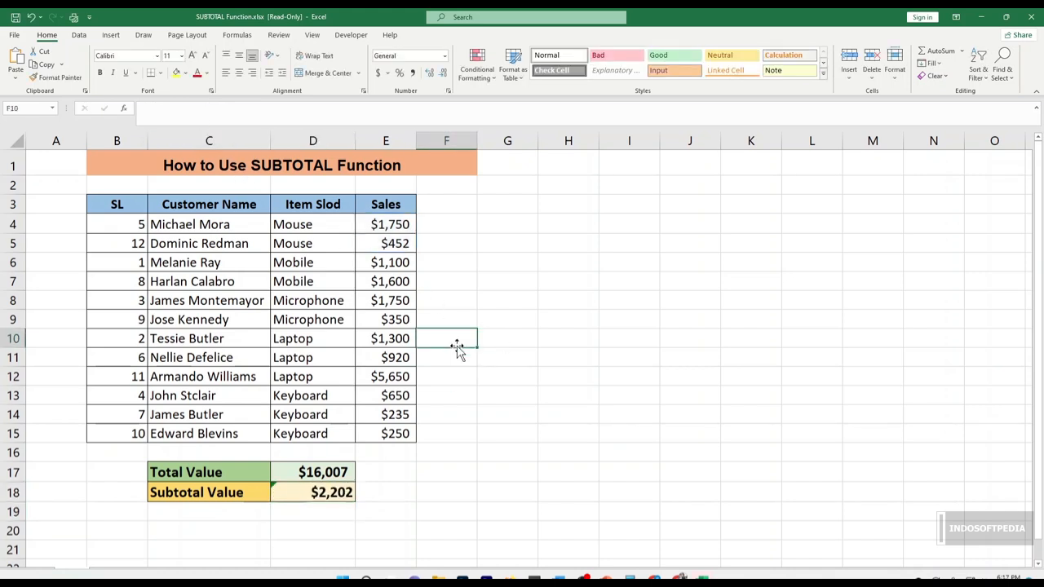